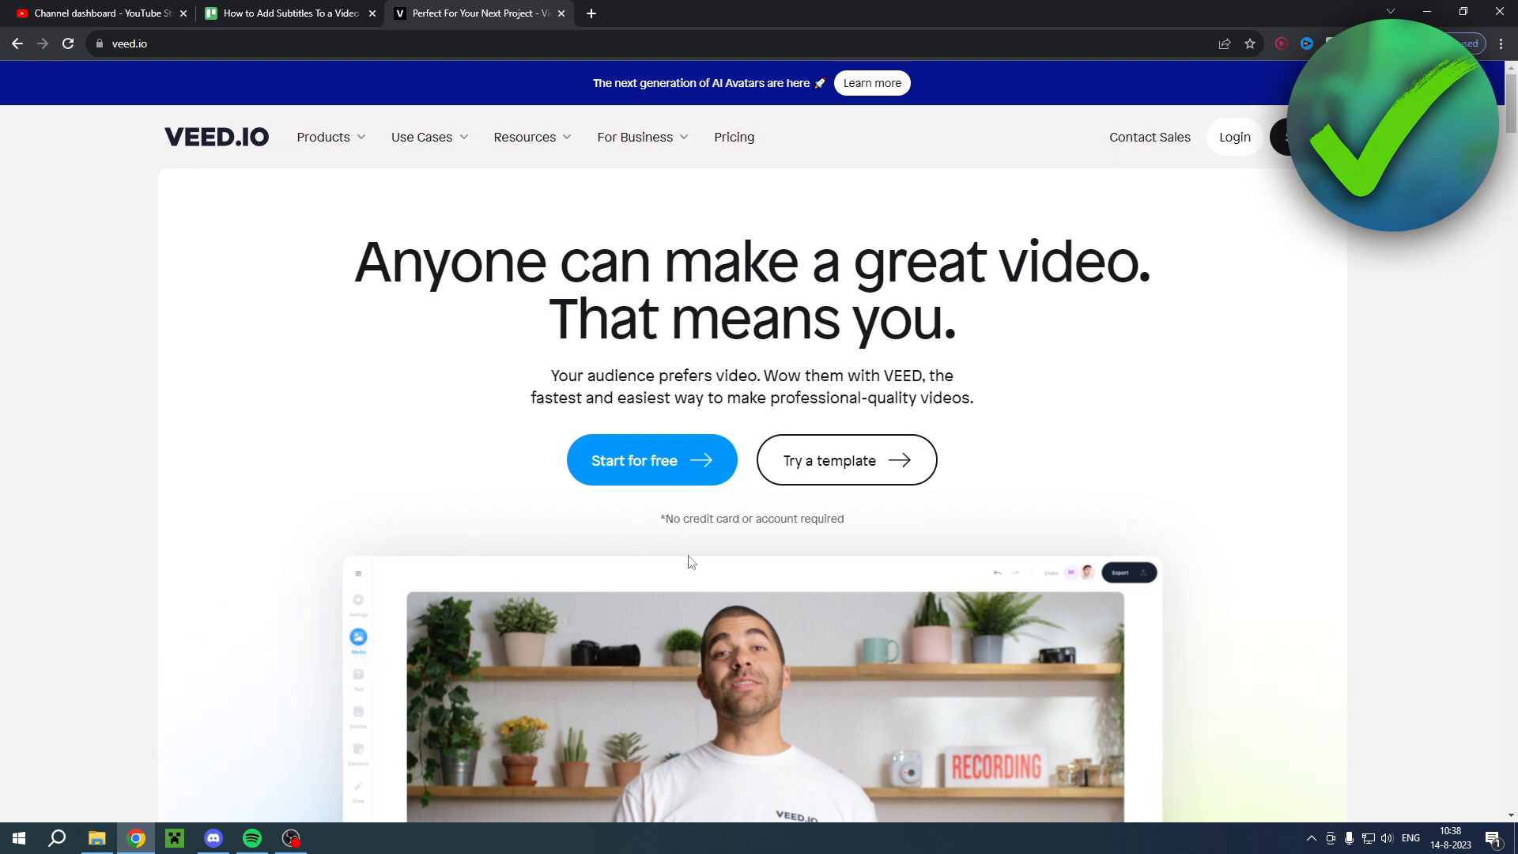
Start for free from the veed.io homepage to open a new editor project.
left_click(686, 468)
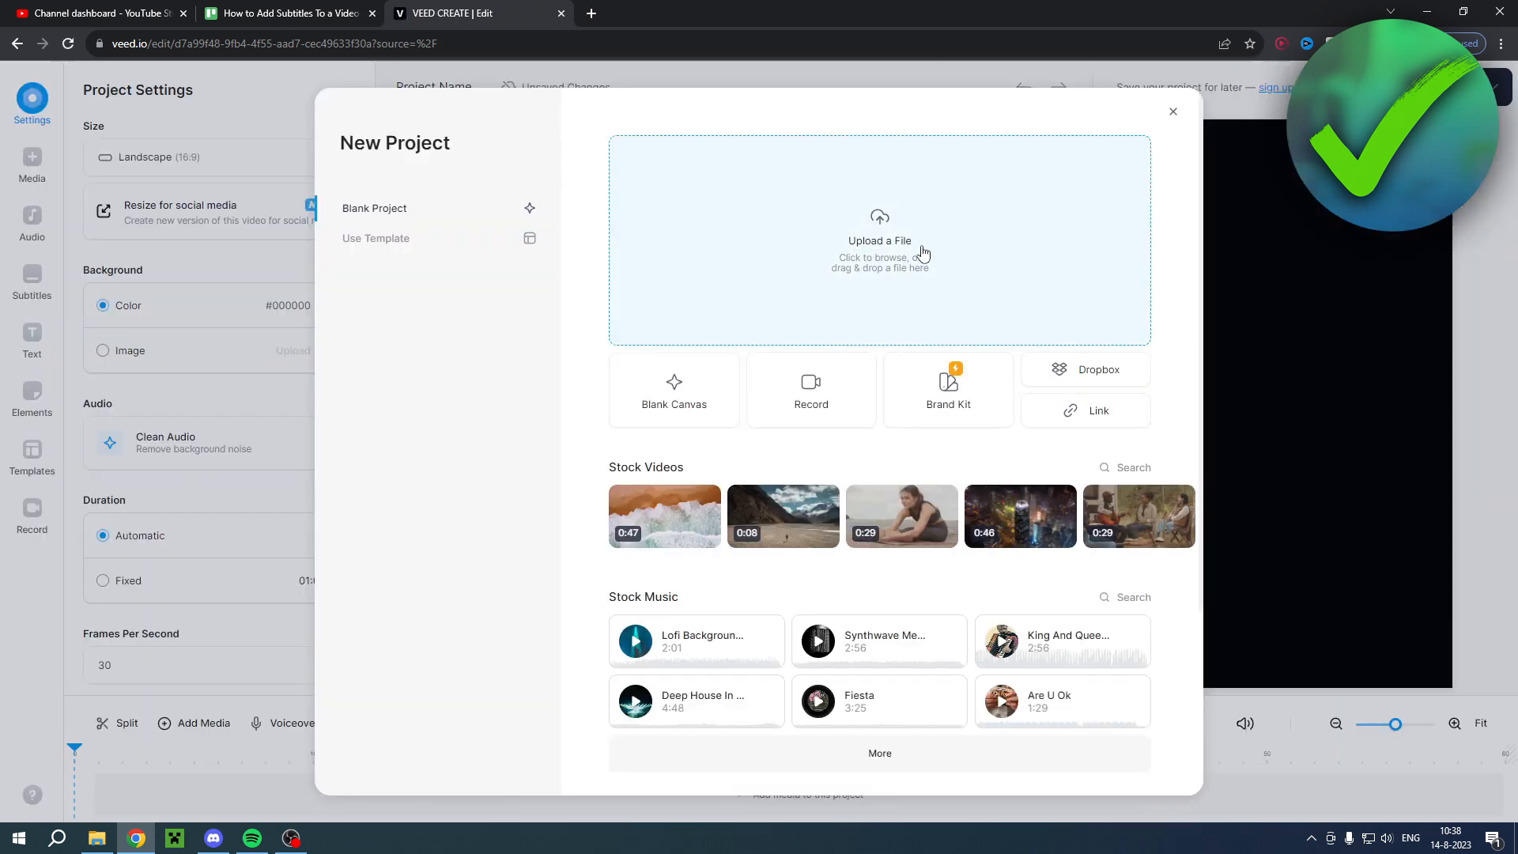
Add the iPhone tutorial screen recording via Upload a File and skim the preview around 24–37 seconds.
left_click(922, 252)
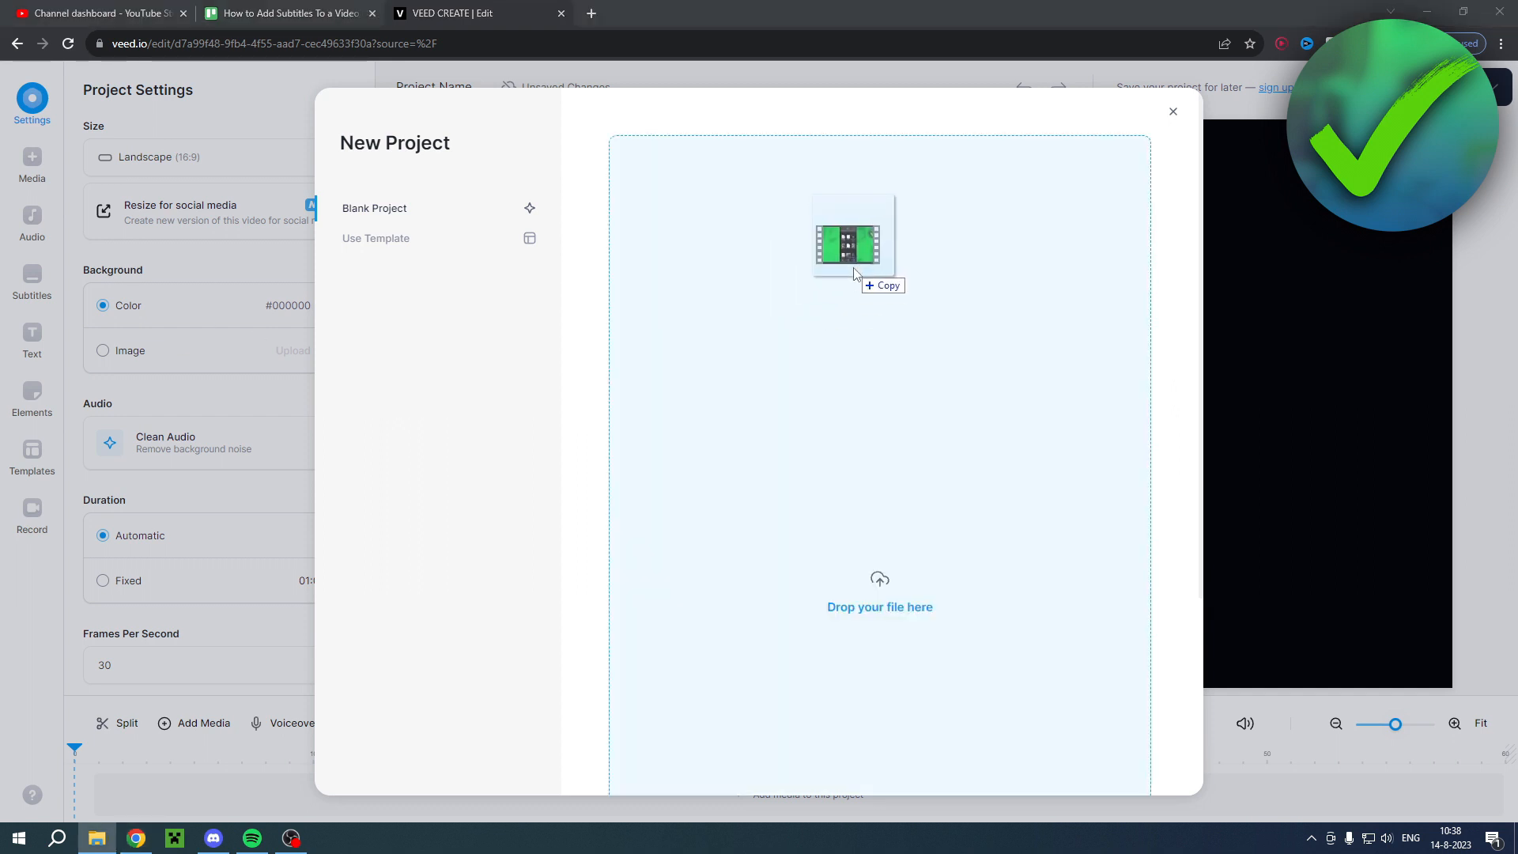
left_click_drag(831, 232, 868, 241)
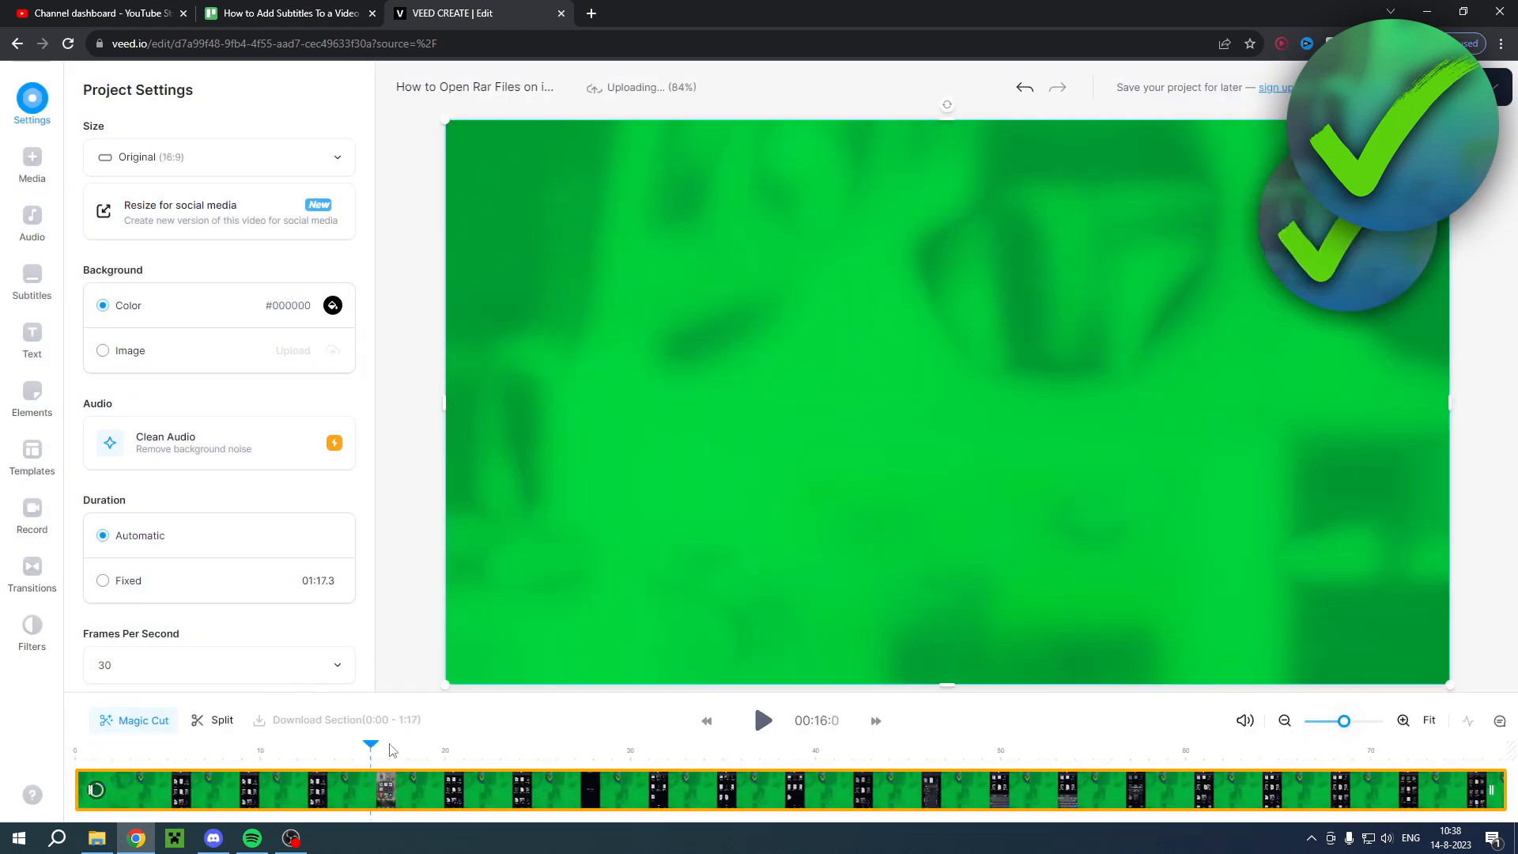
left_click(531, 750)
left_click(638, 750)
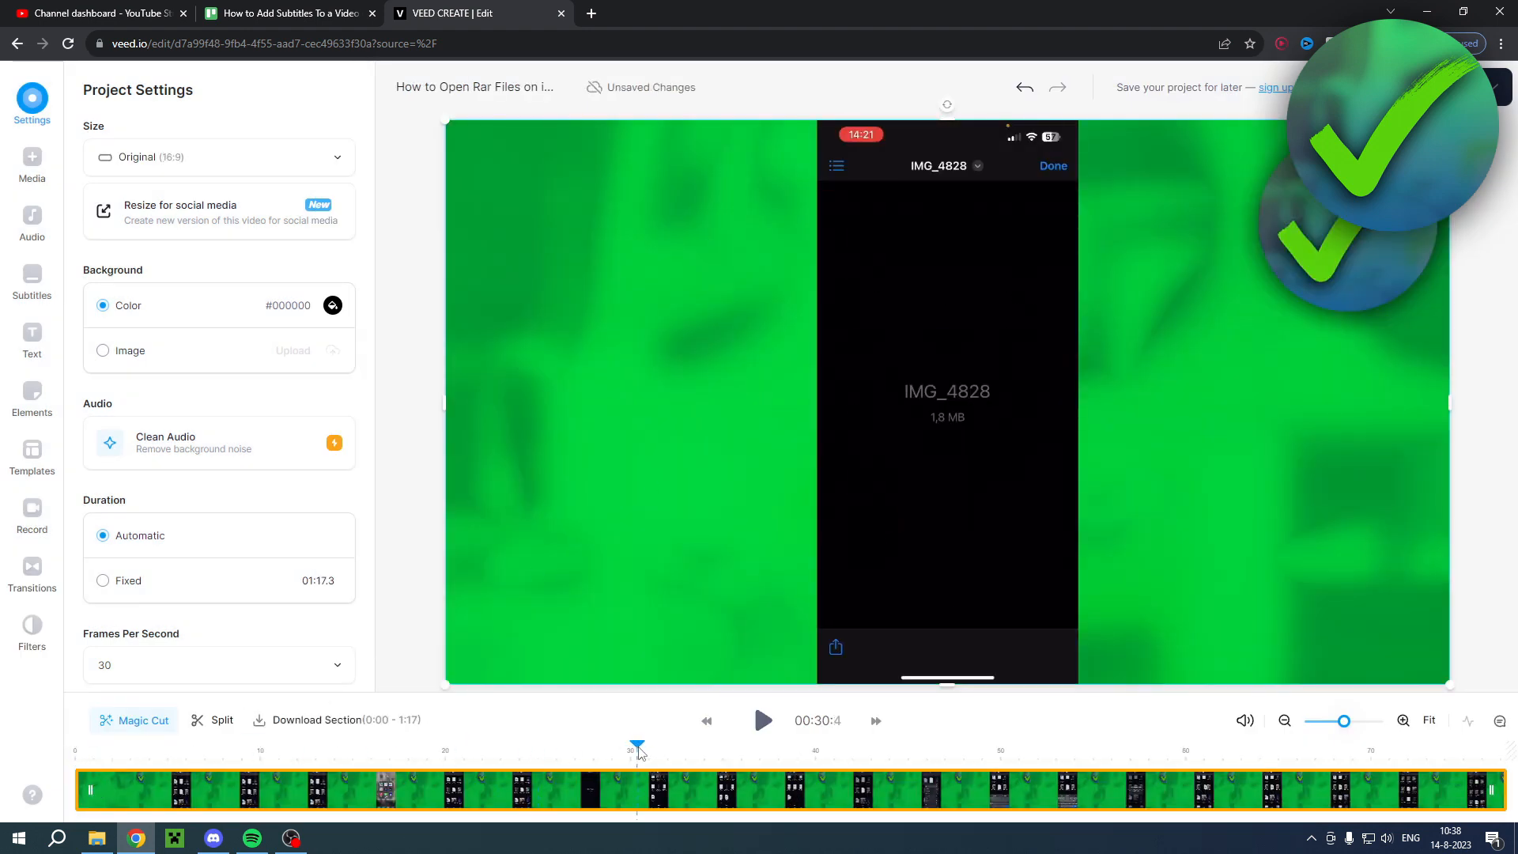
left_click(772, 750)
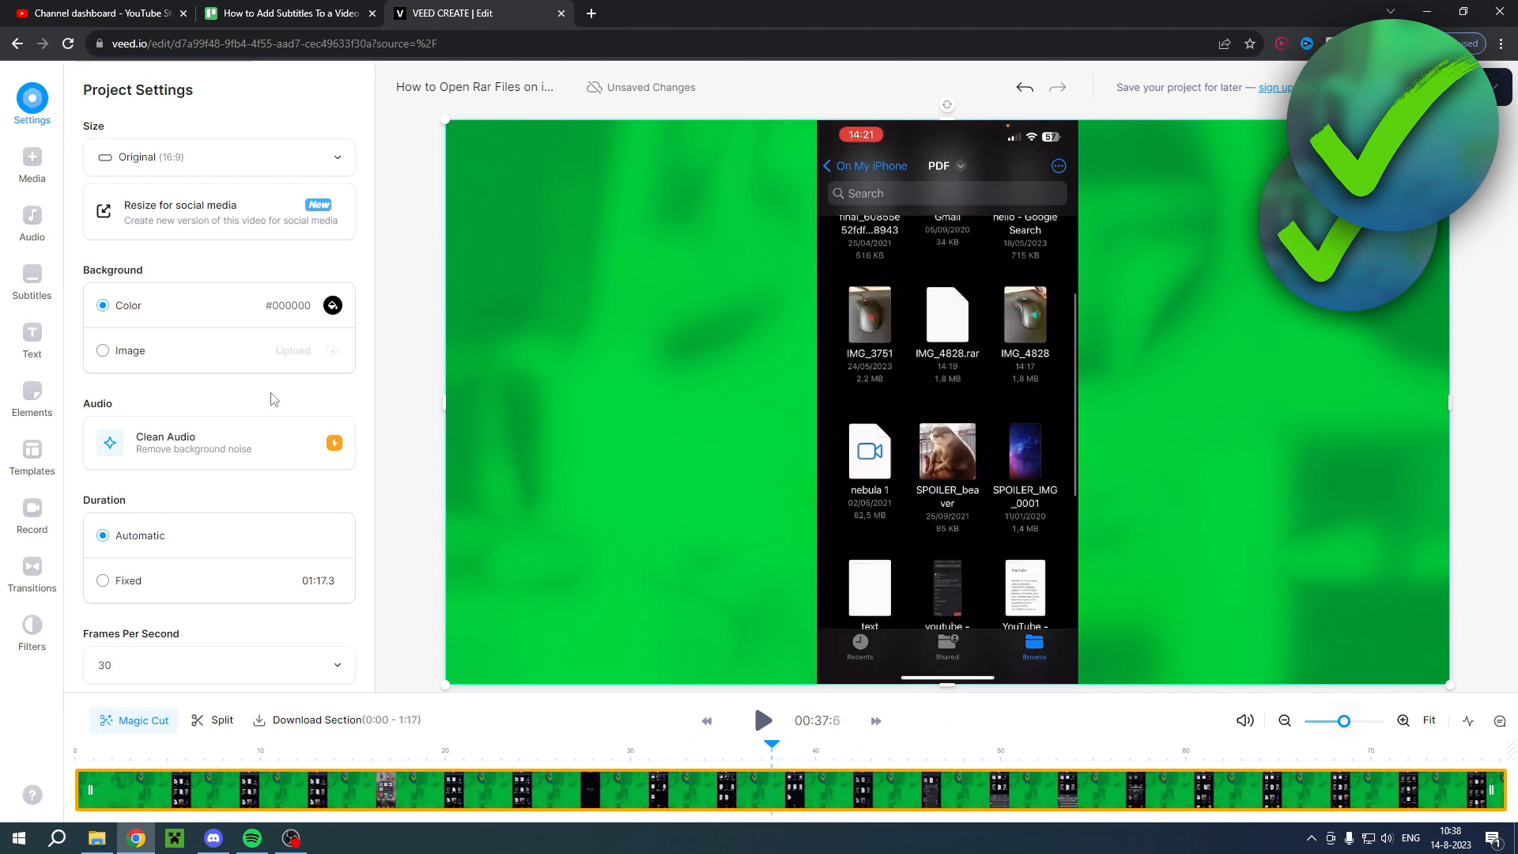
Bring up the Subtitles panel from the left sidebar.
left_click(32, 277)
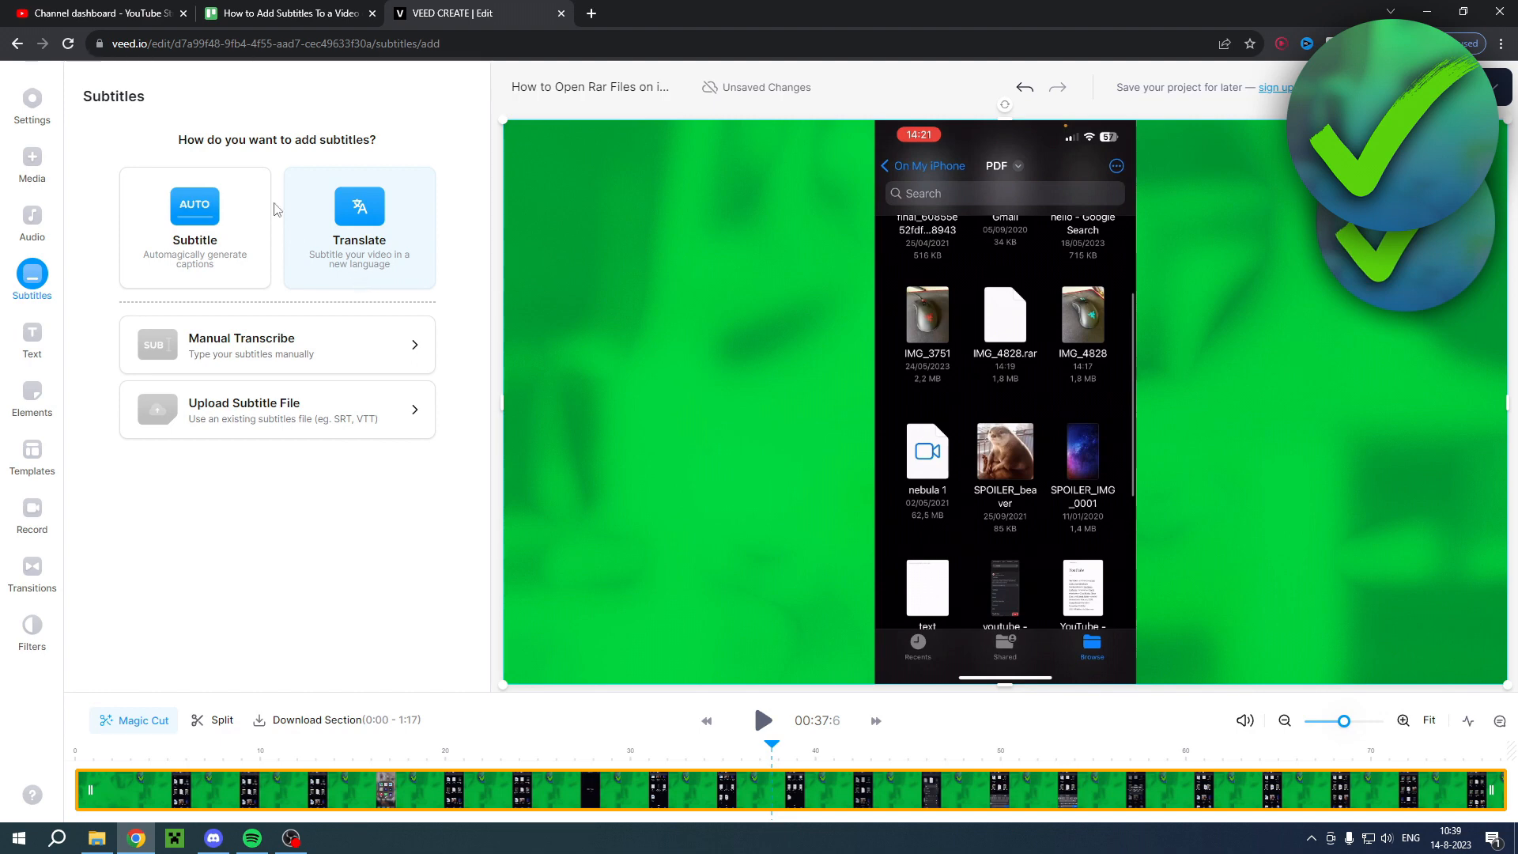
Choose Subtitle (Auto) with English as the spoken language and create the subtitles.
left_click(211, 221)
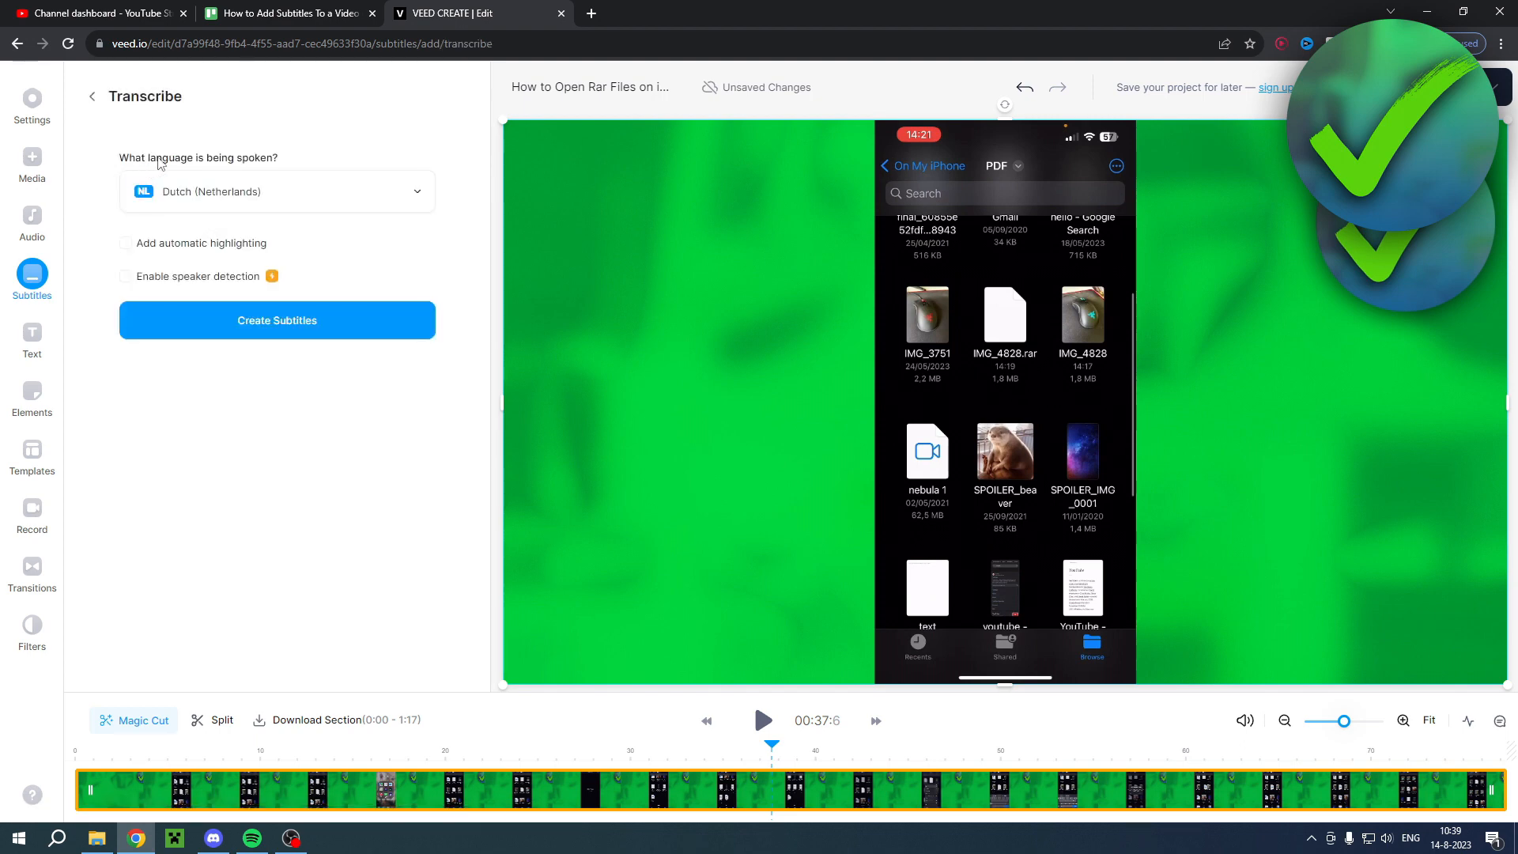
left_click(342, 186)
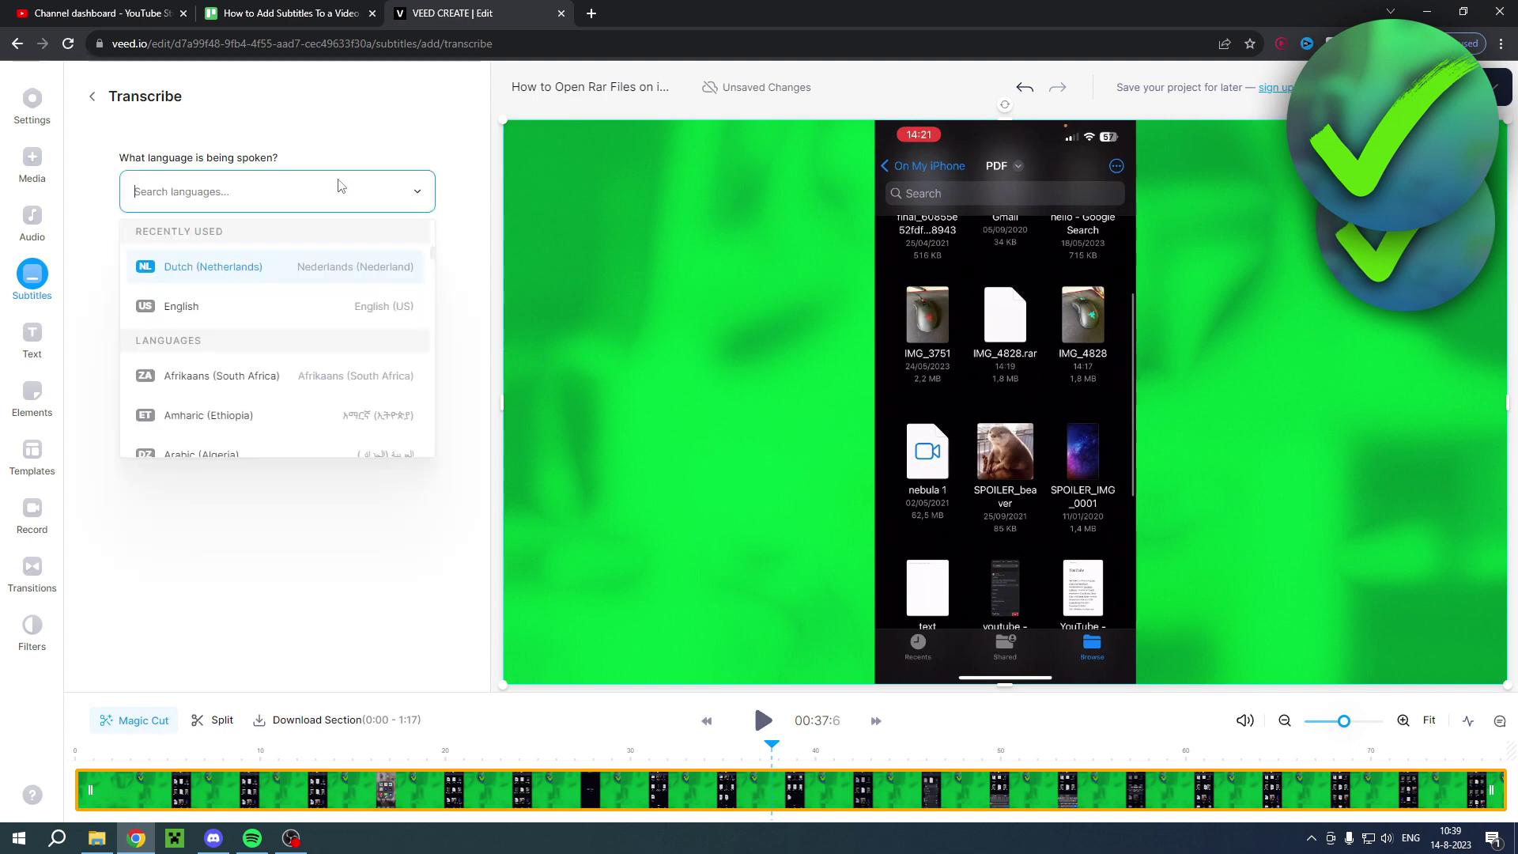
left_click(232, 318)
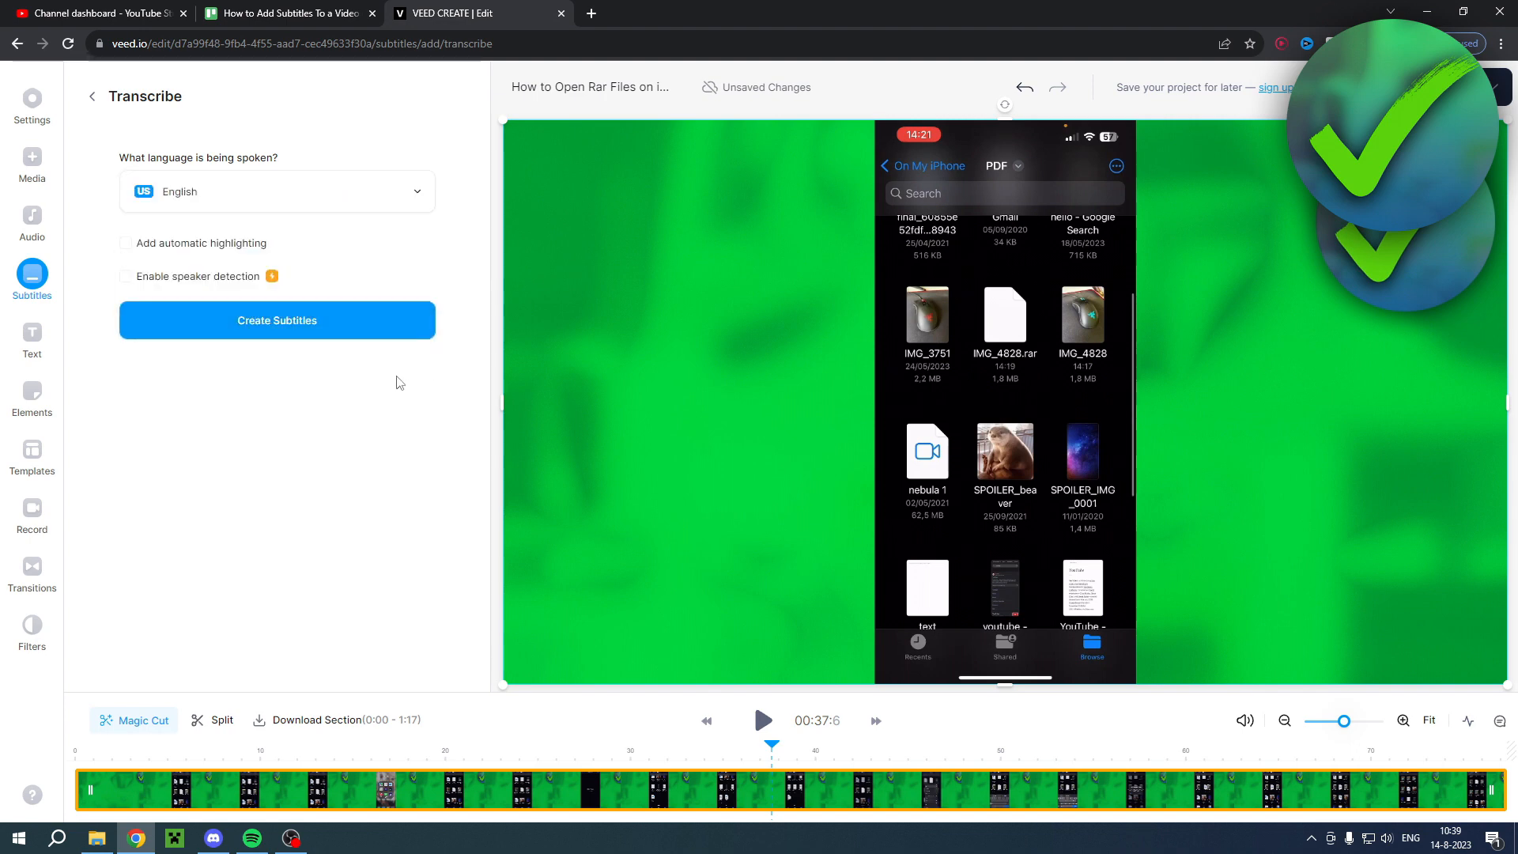
left_click(276, 328)
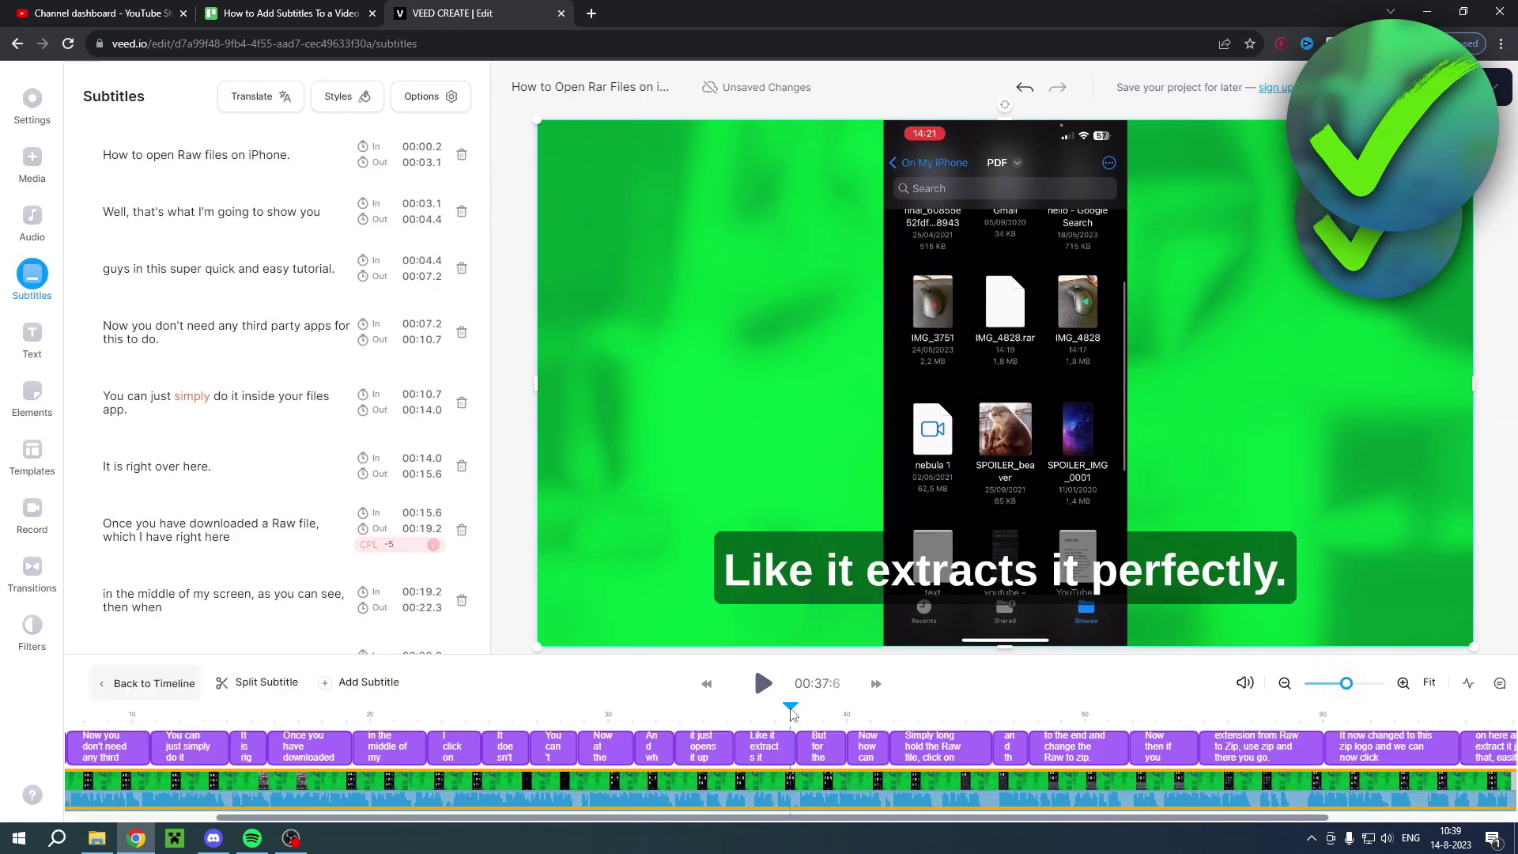
Review the generated lines, checking the files-app line and the low-confidence word 'do', then go to subtitle options.
mouse_move(784, 707)
left_mouse_down()
mouse_move(495, 707)
mouse_move(1478, 707)
mouse_move(175, 707)
left_mouse_up()
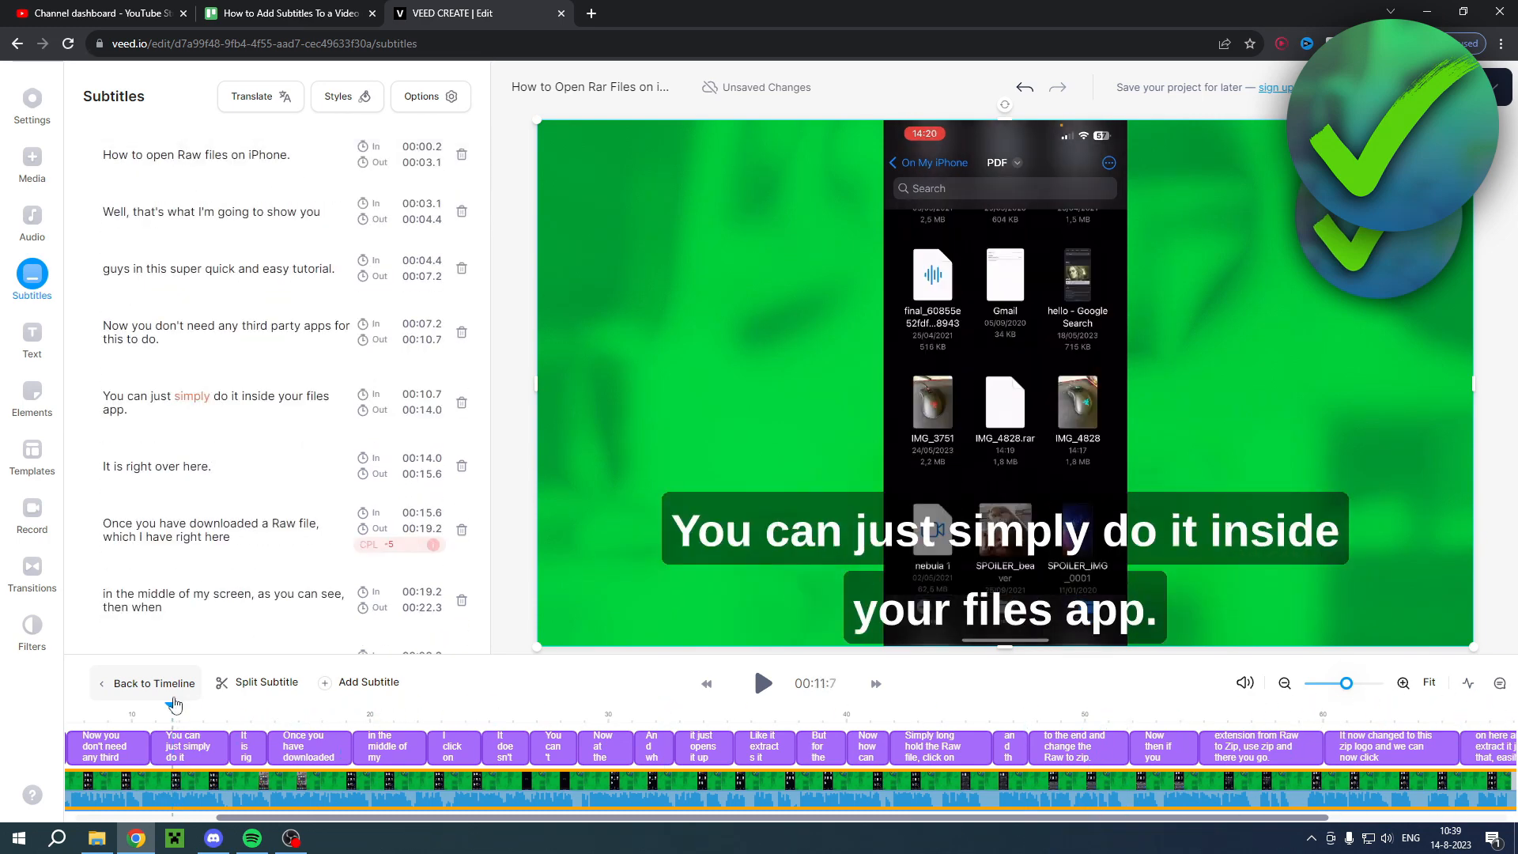
scroll(224, 491, "down", 10)
scroll(224, 492, "down", 5)
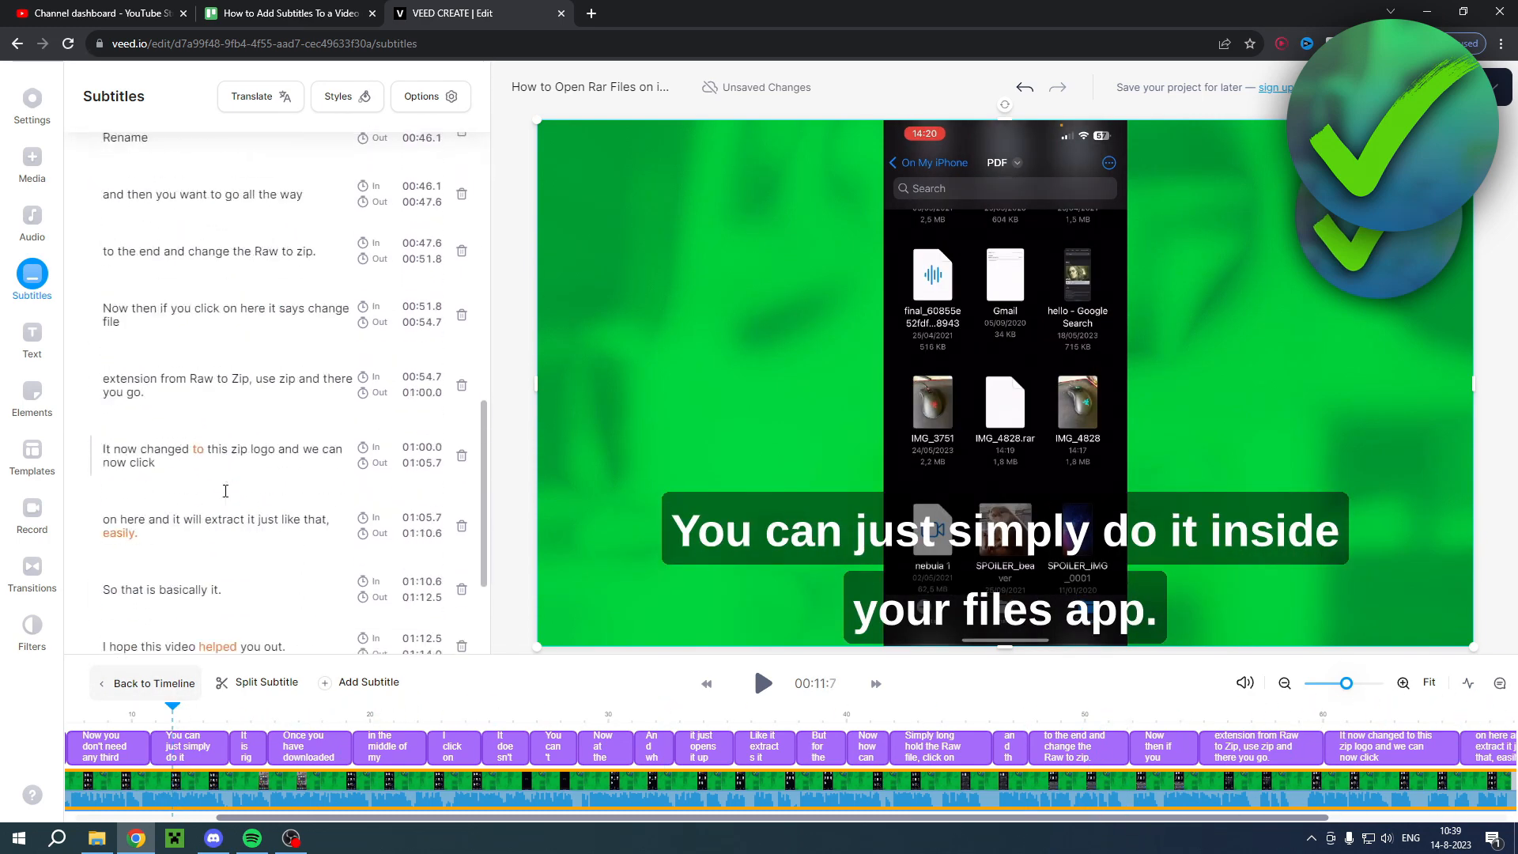
scroll(225, 491, "down", 5)
scroll(225, 491, "down", 5)
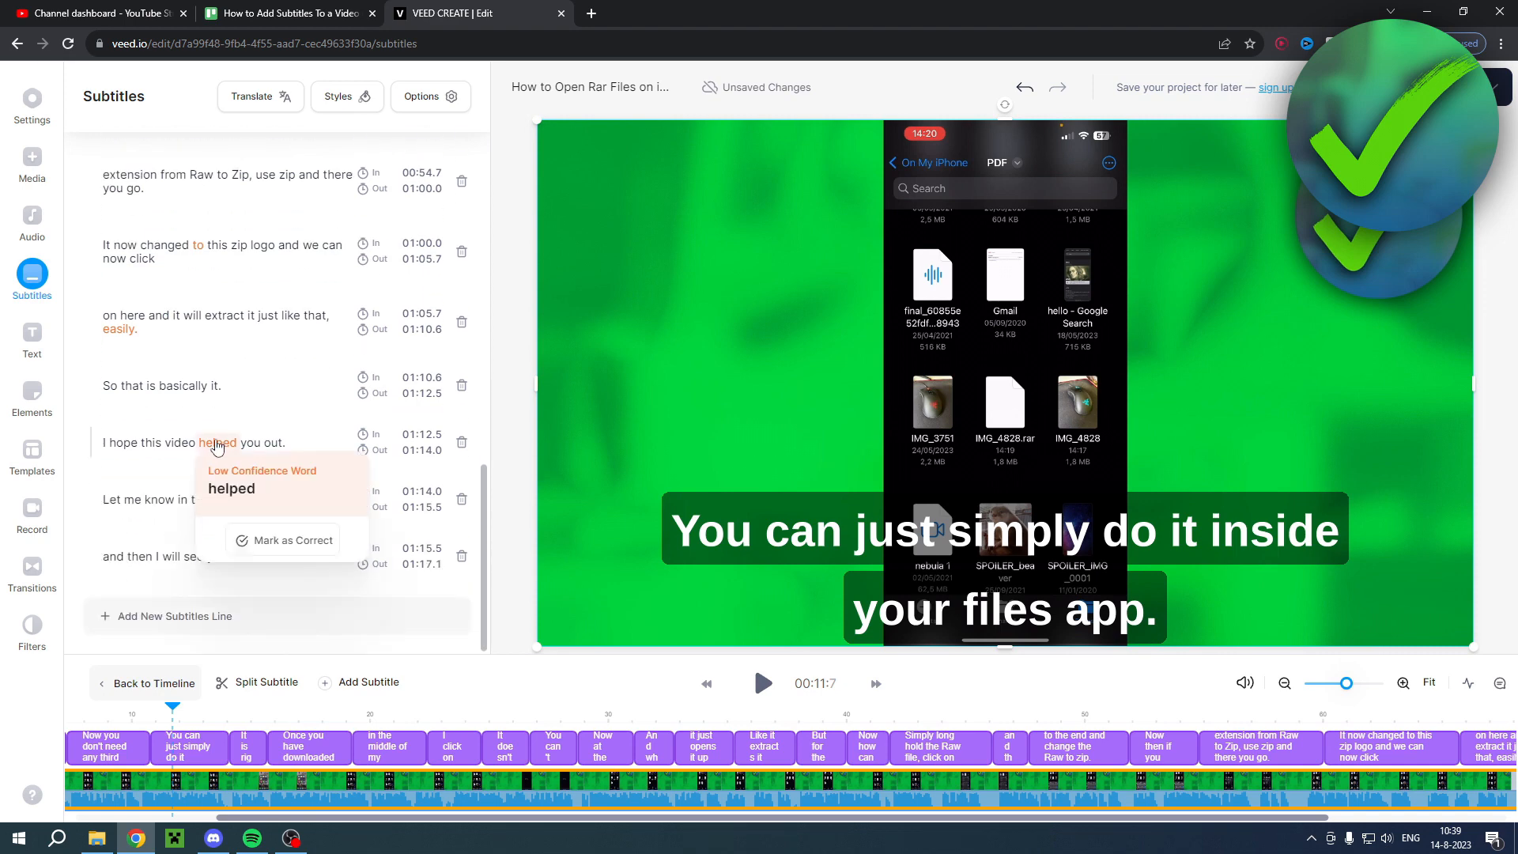
scroll(218, 447, "up", 2)
scroll(219, 446, "up", 3)
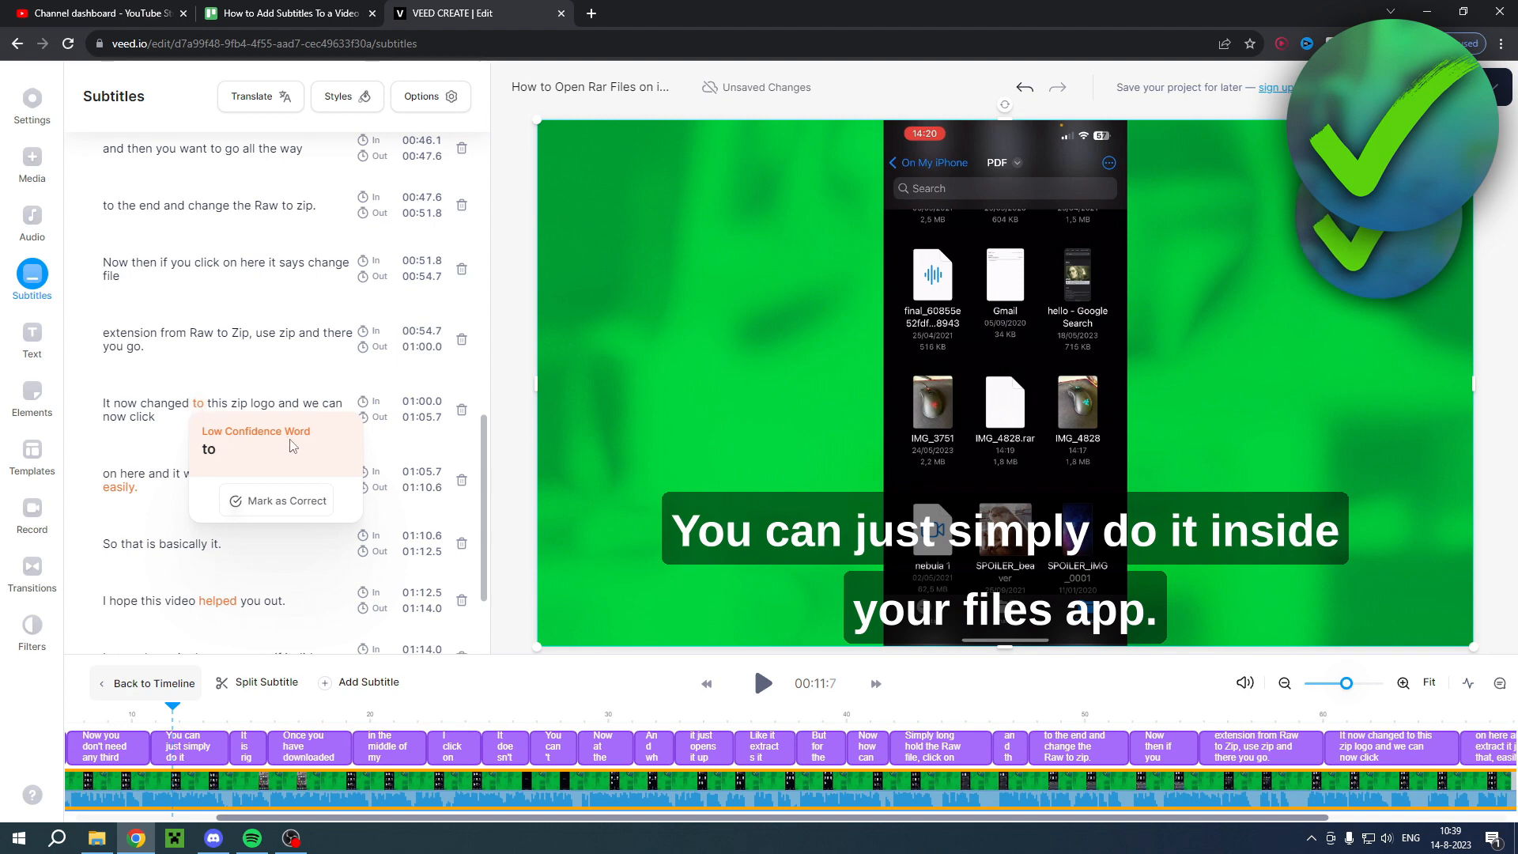
scroll(221, 376, "up", 4)
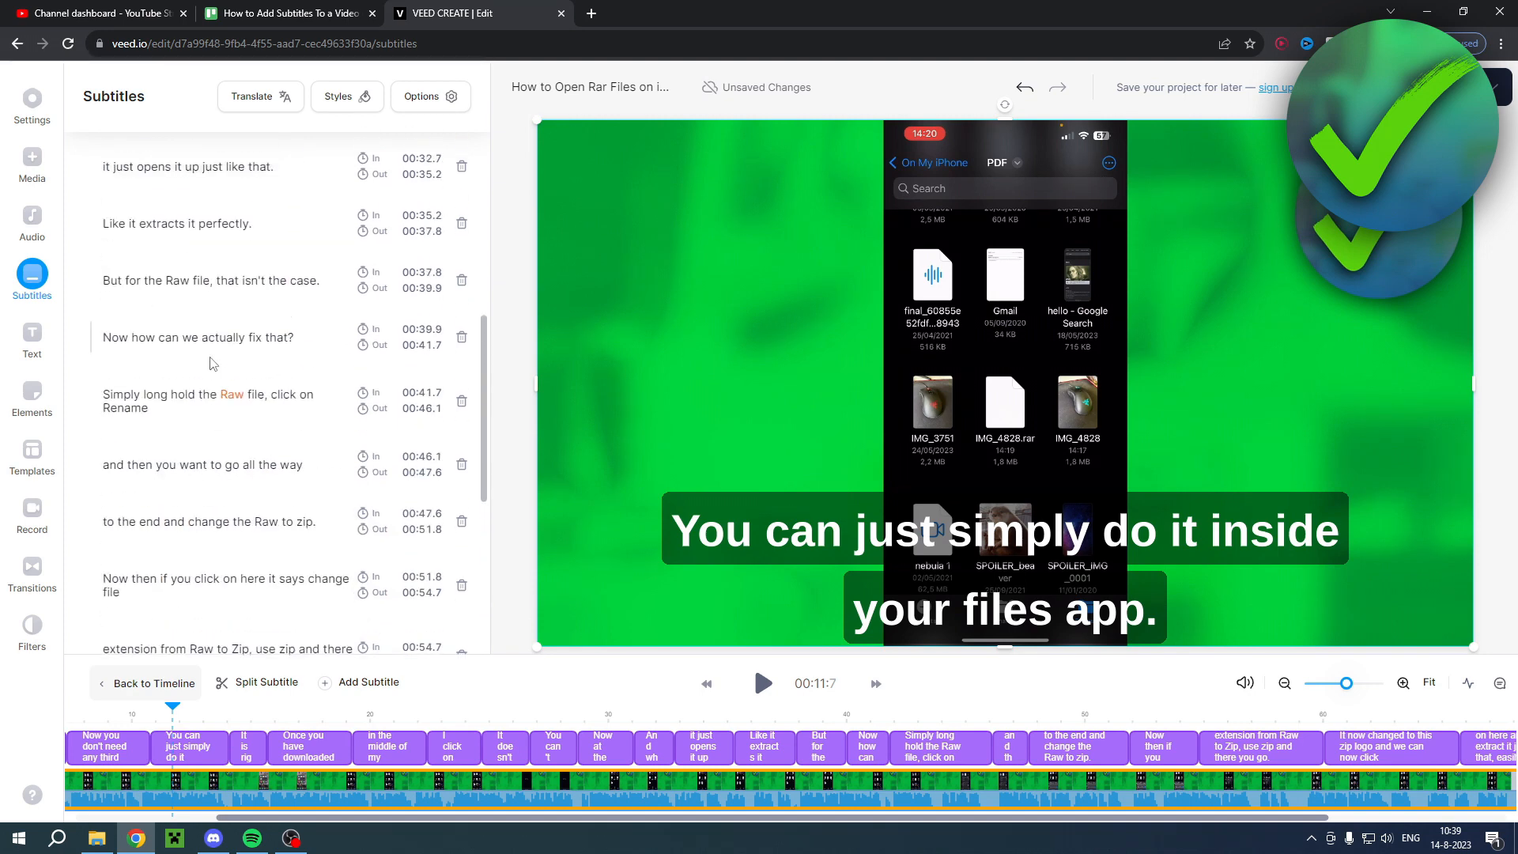
scroll(218, 367, "up", 4)
scroll(217, 362, "up", 3)
scroll(214, 362, "up", 3)
scroll(215, 361, "up", 3)
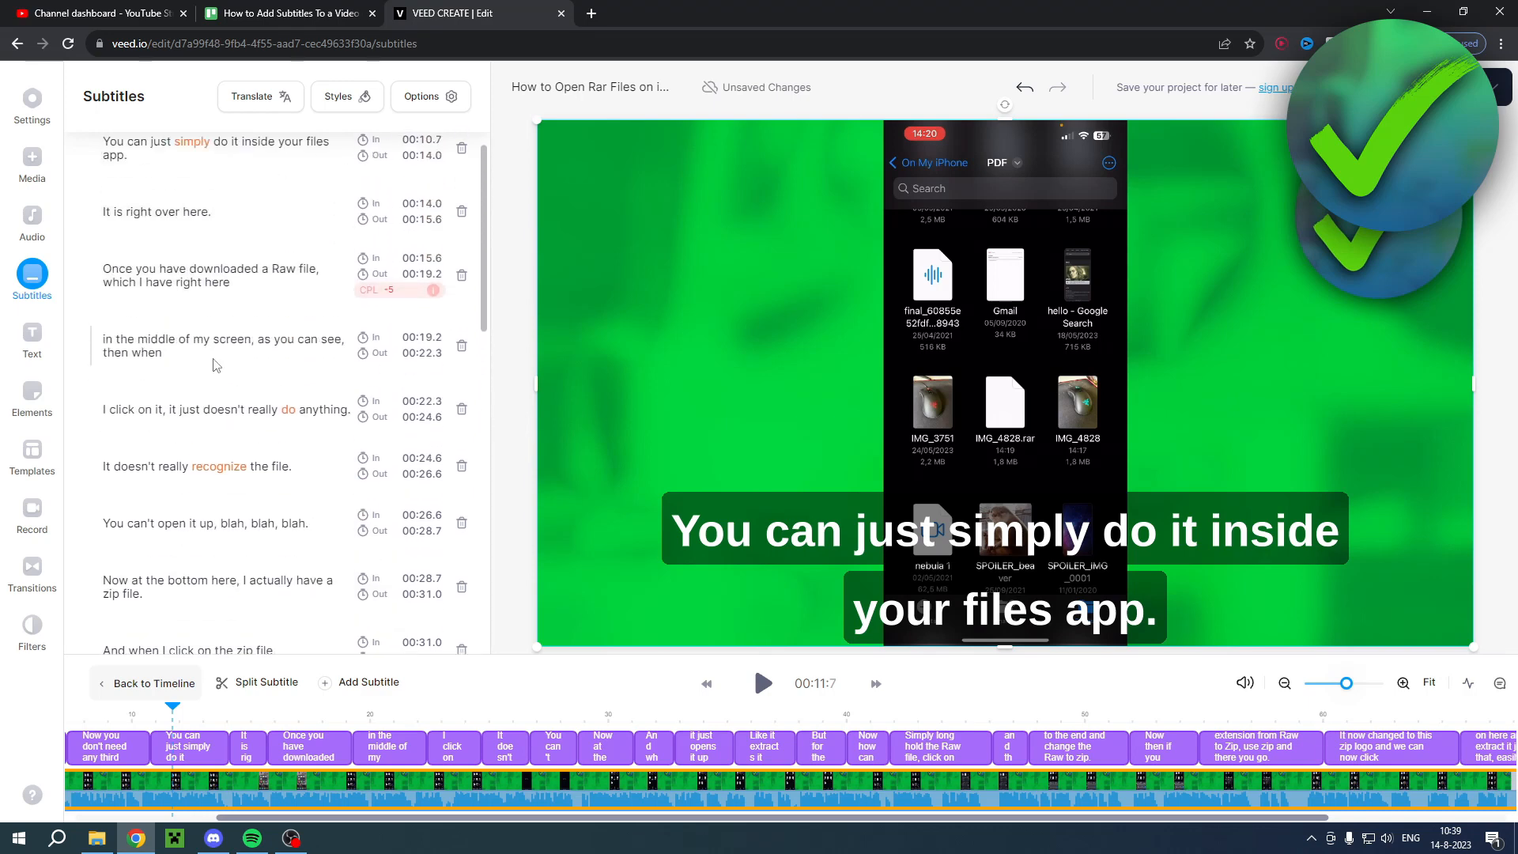
scroll(215, 362, "up", 2)
scroll(215, 363, "up", 2)
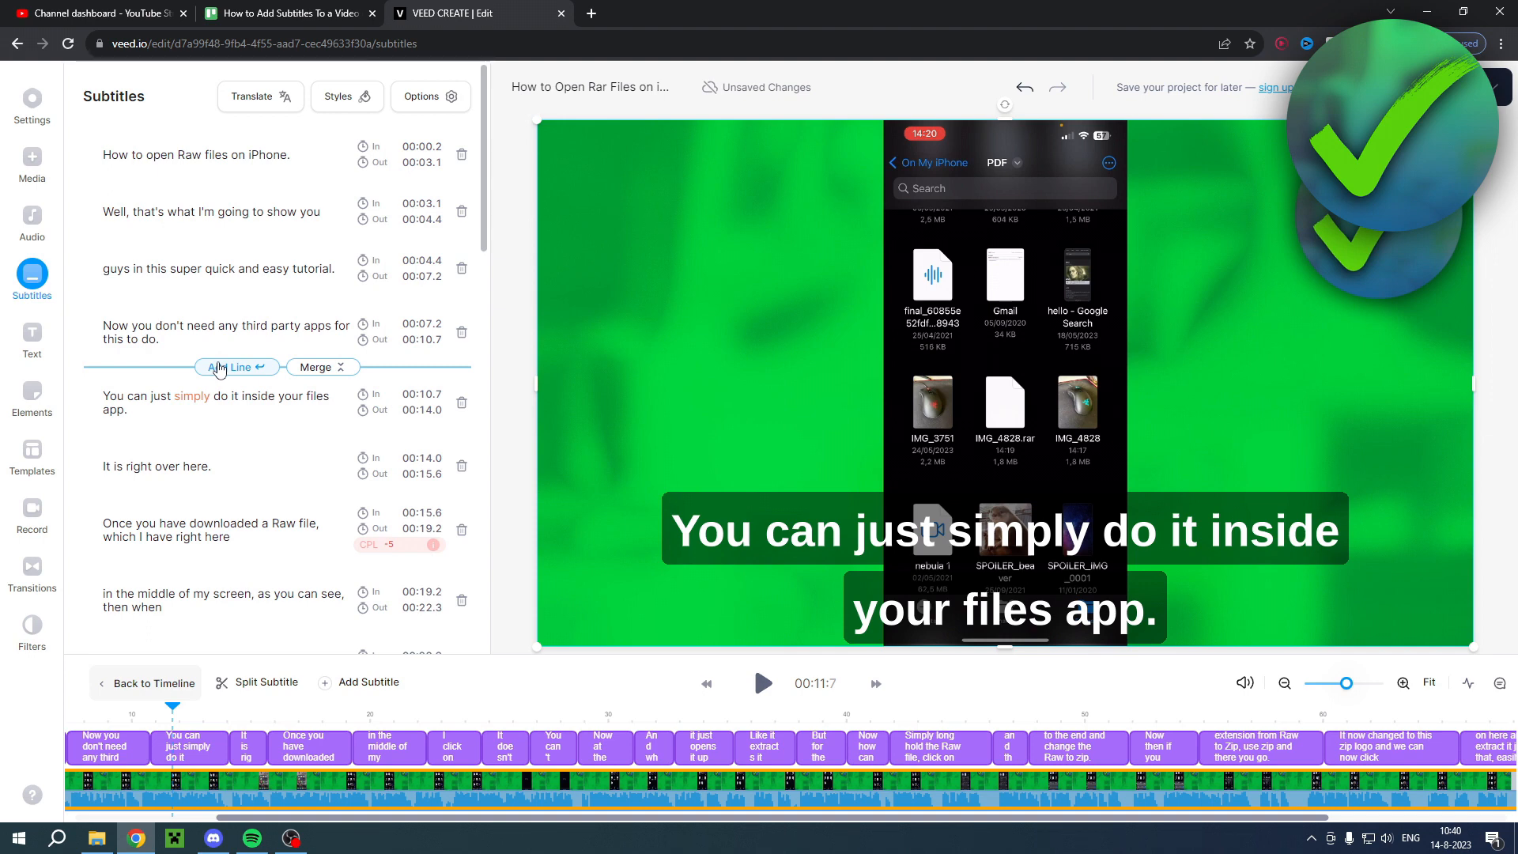
left_click(155, 411)
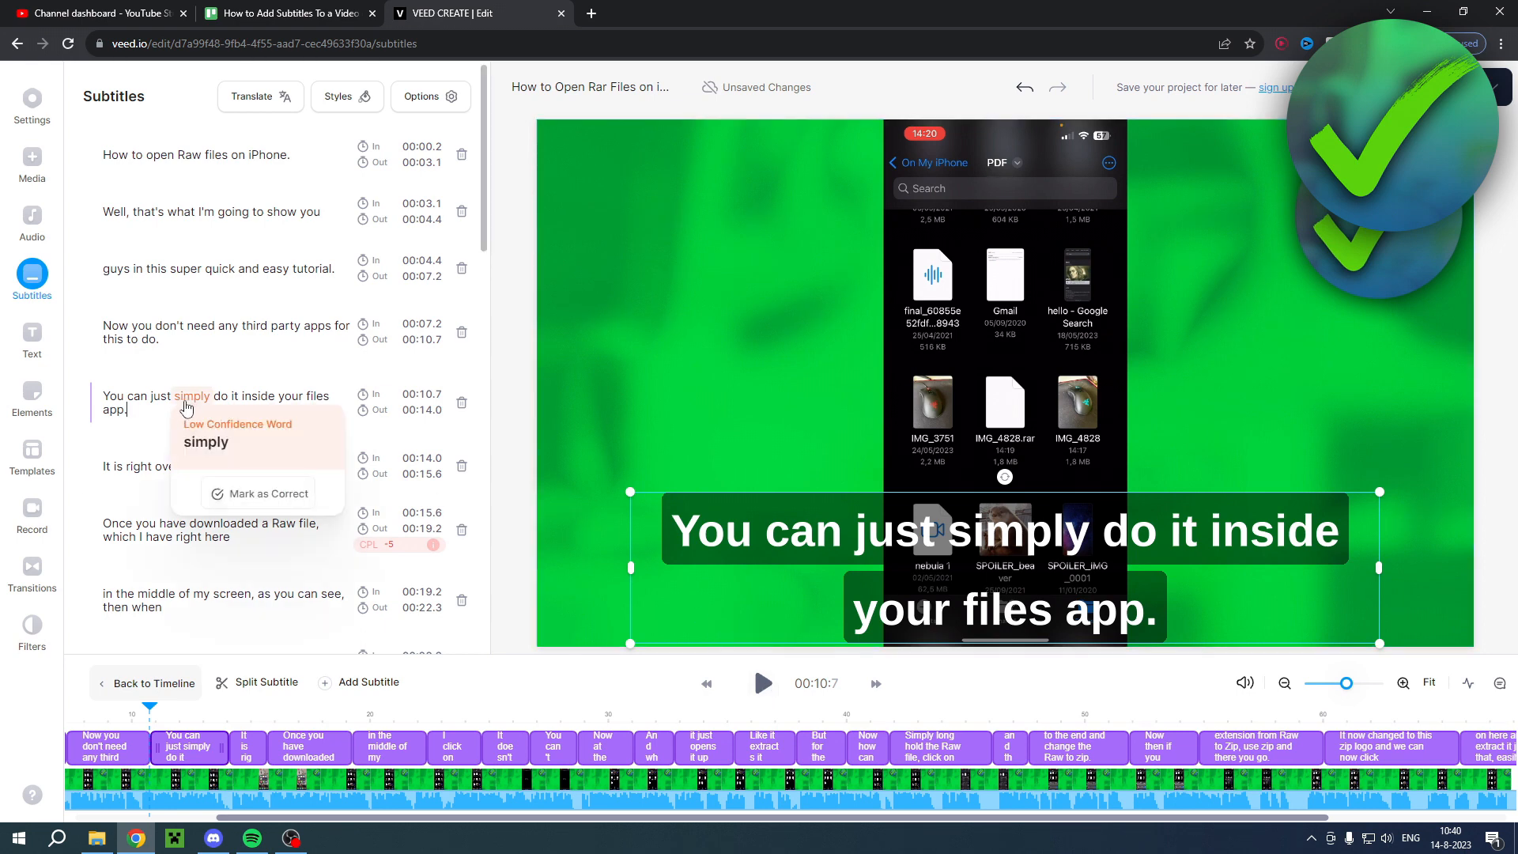
mouse_move(212, 494)
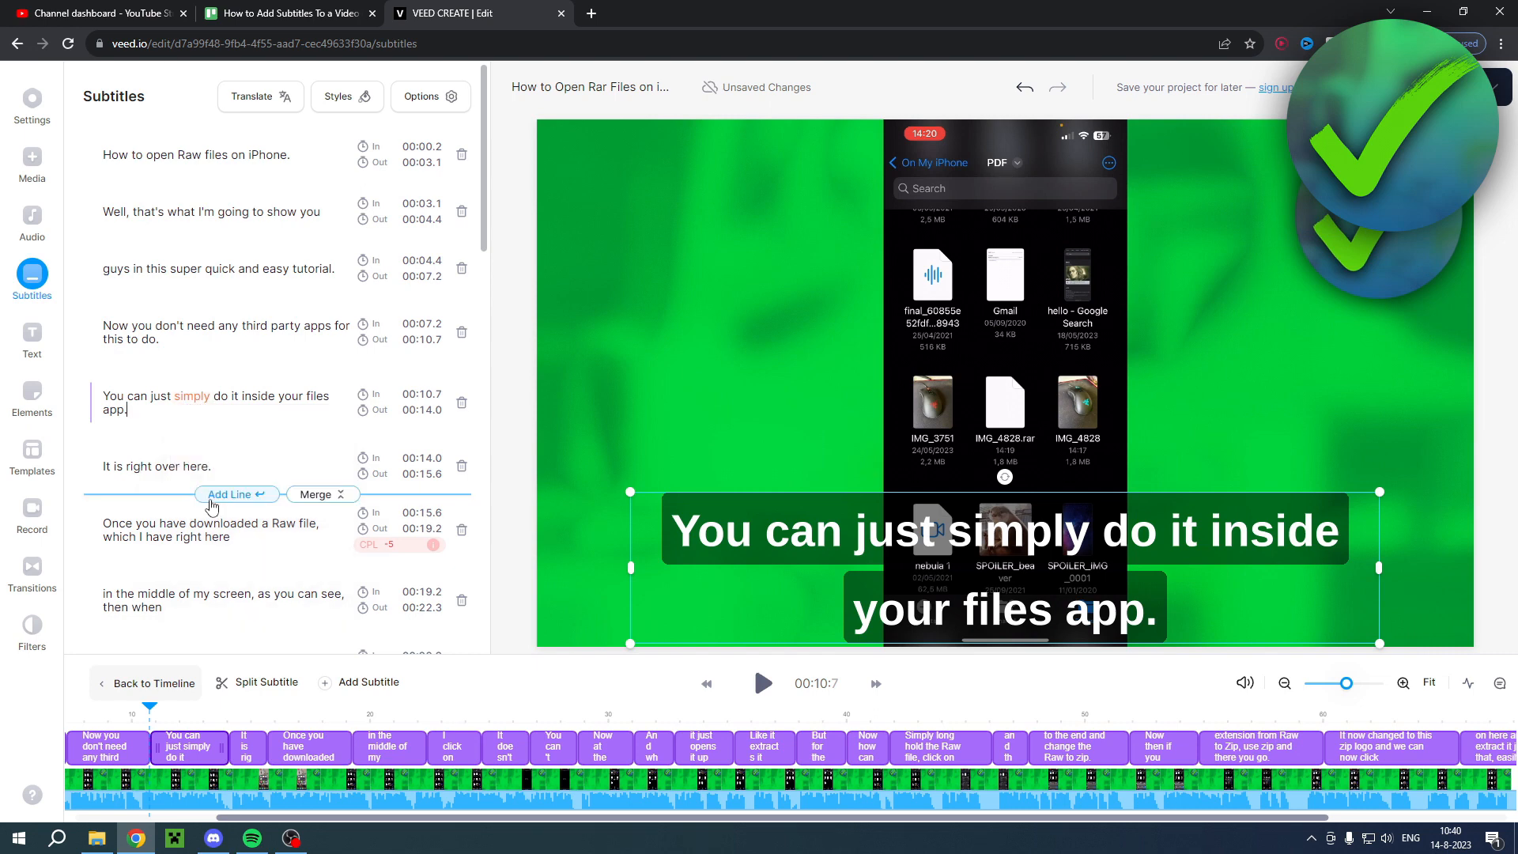
scroll(212, 504, "down", 5)
left_click(166, 348)
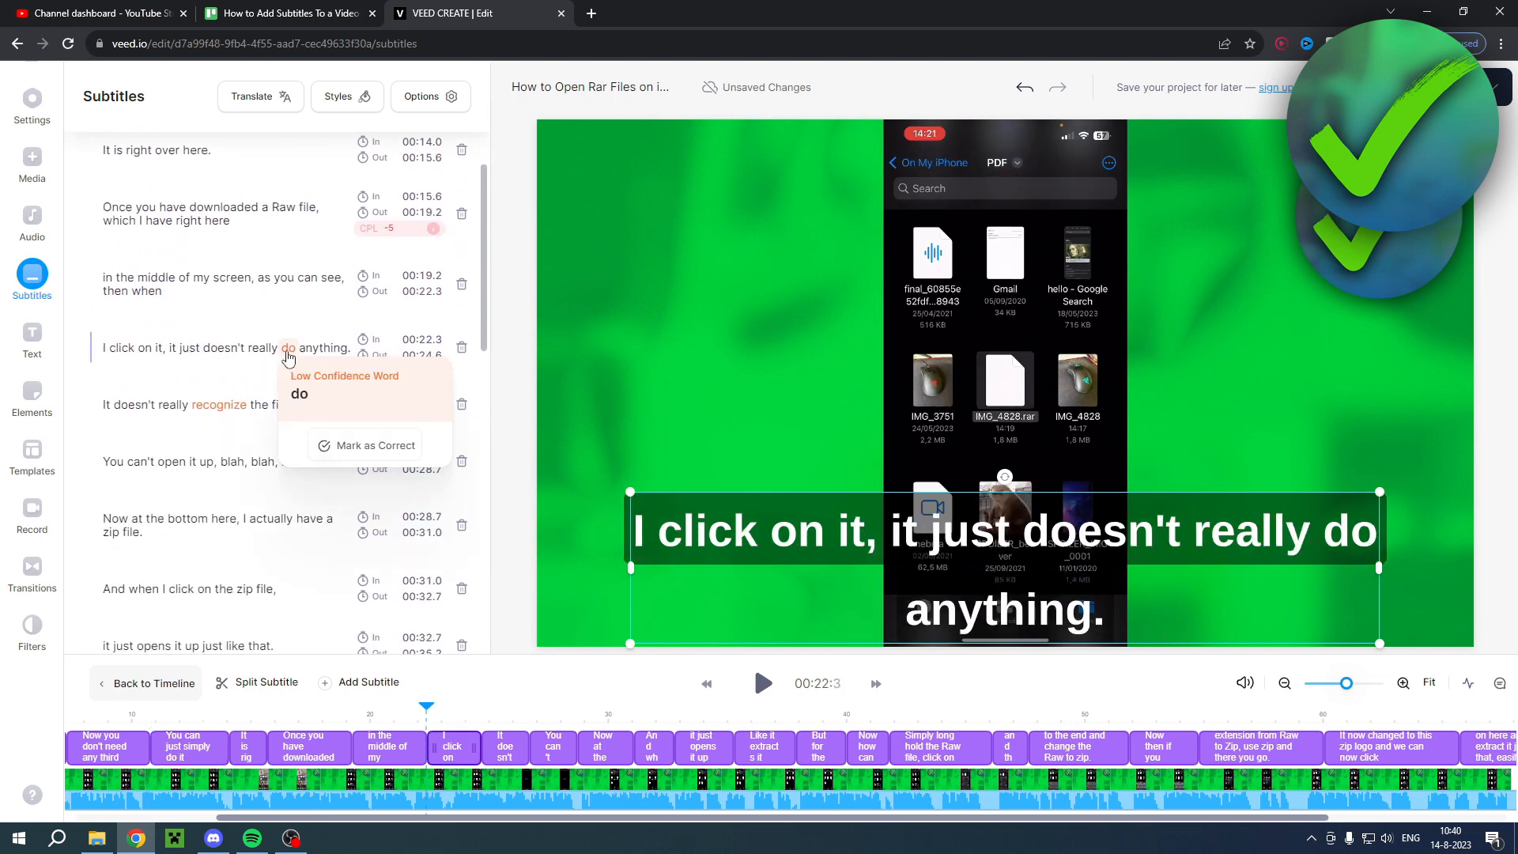
scroll(288, 355, "up", 5)
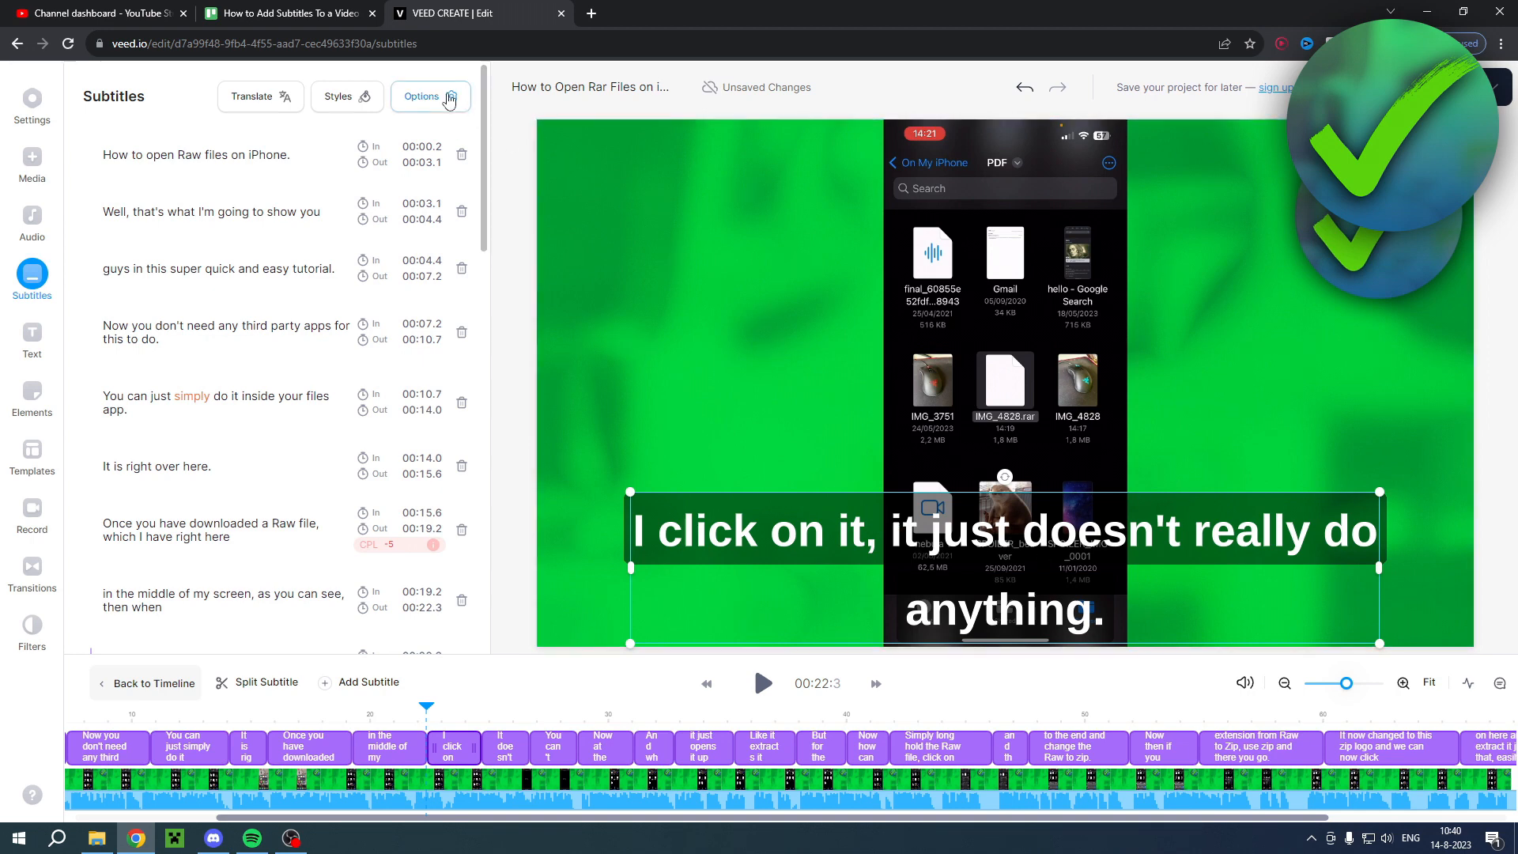
left_click(423, 96)
mouse_move(388, 133)
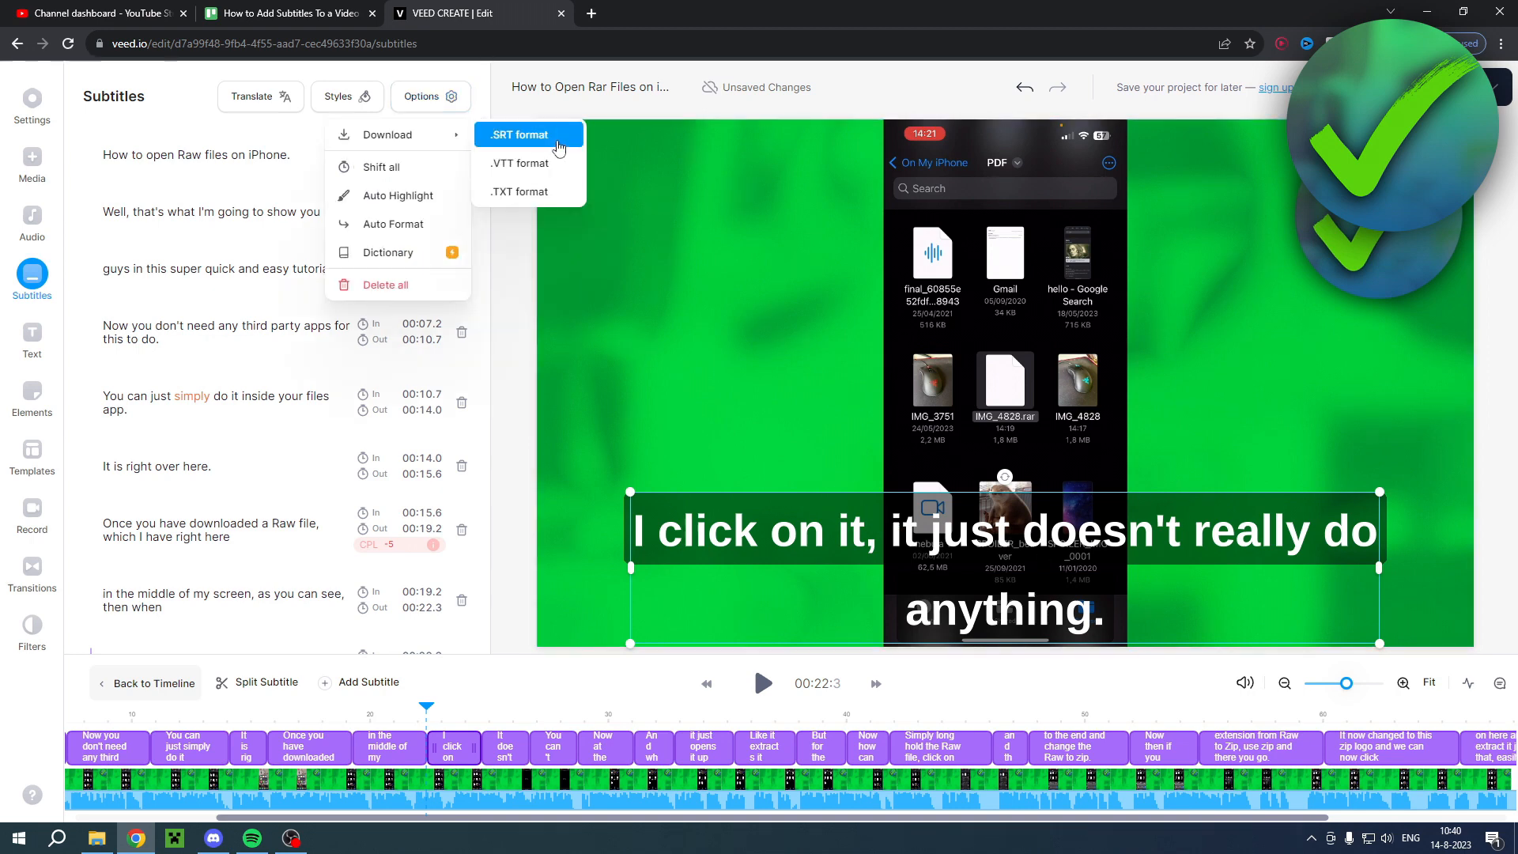
left_click(462, 78)
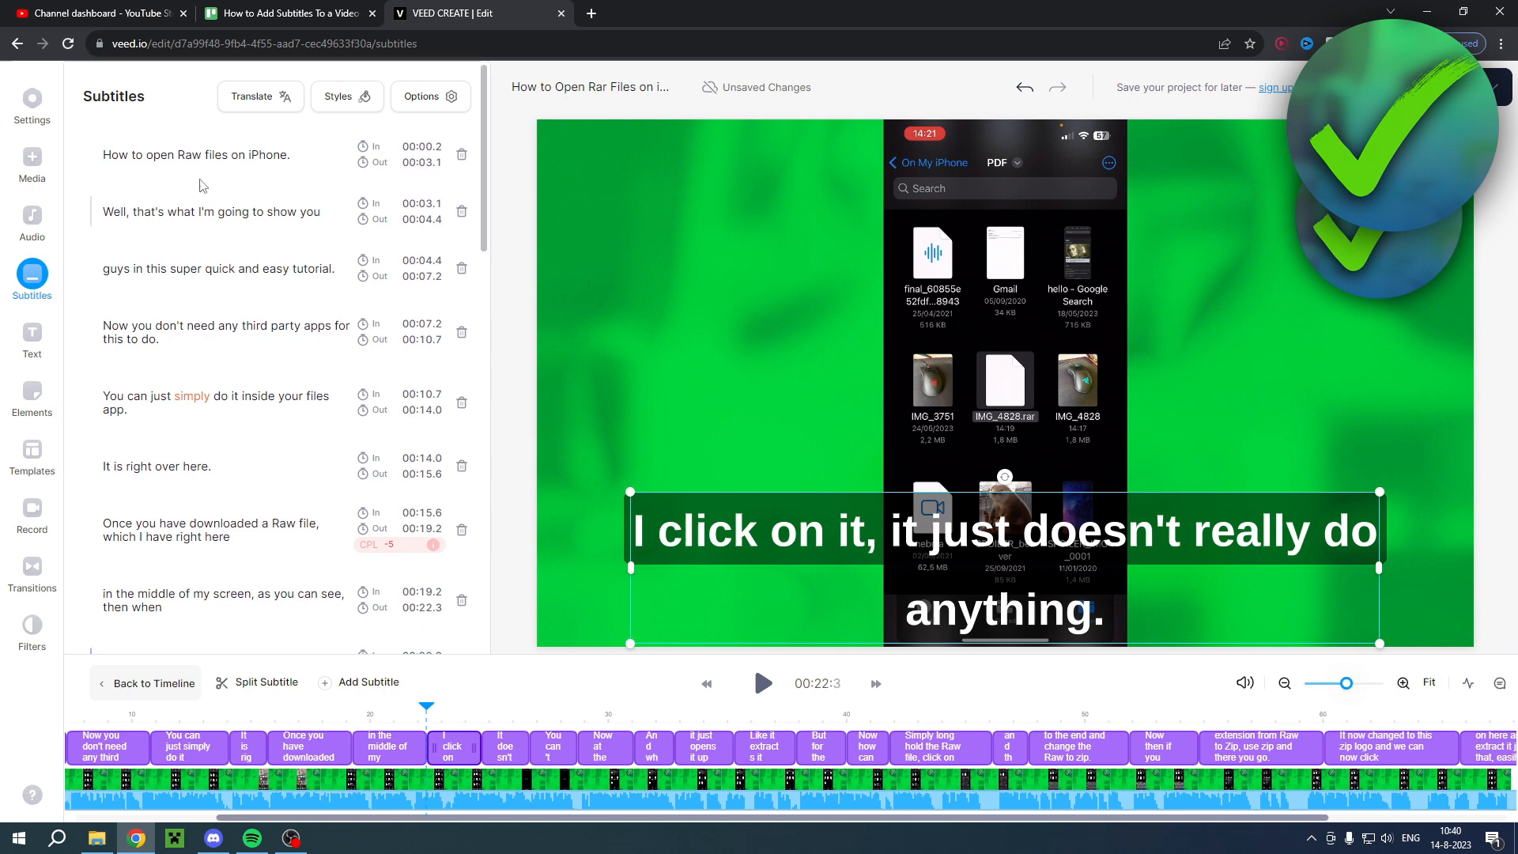
left_click(346, 97)
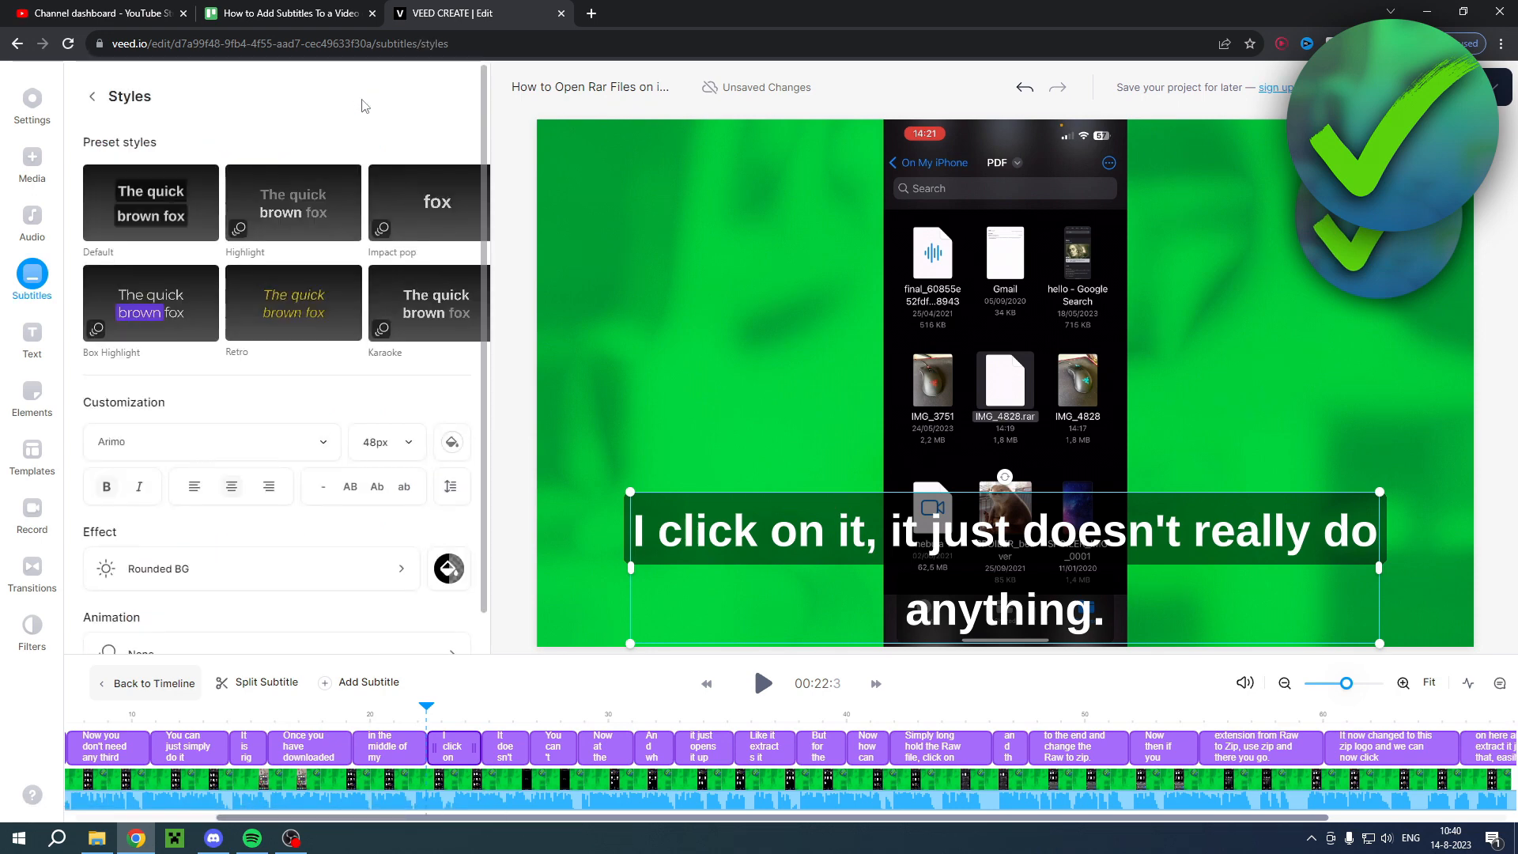
Preview the Impact pop, Karaoke and Retro subtitle presets on the playing video.
left_click(415, 211)
left_click_drag(429, 709, 554, 710)
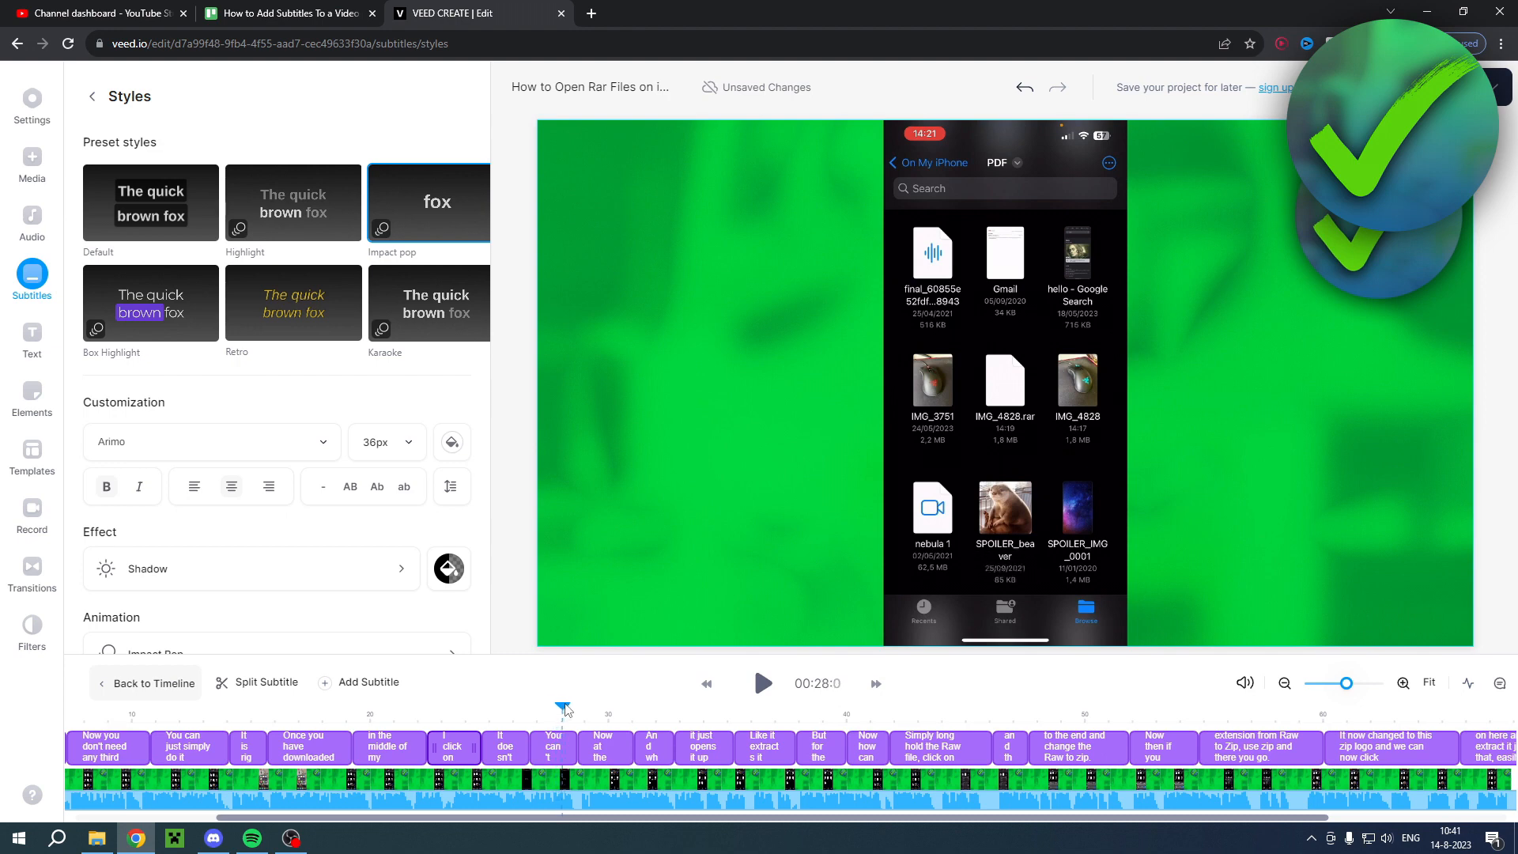
left_click_drag(555, 709, 602, 709)
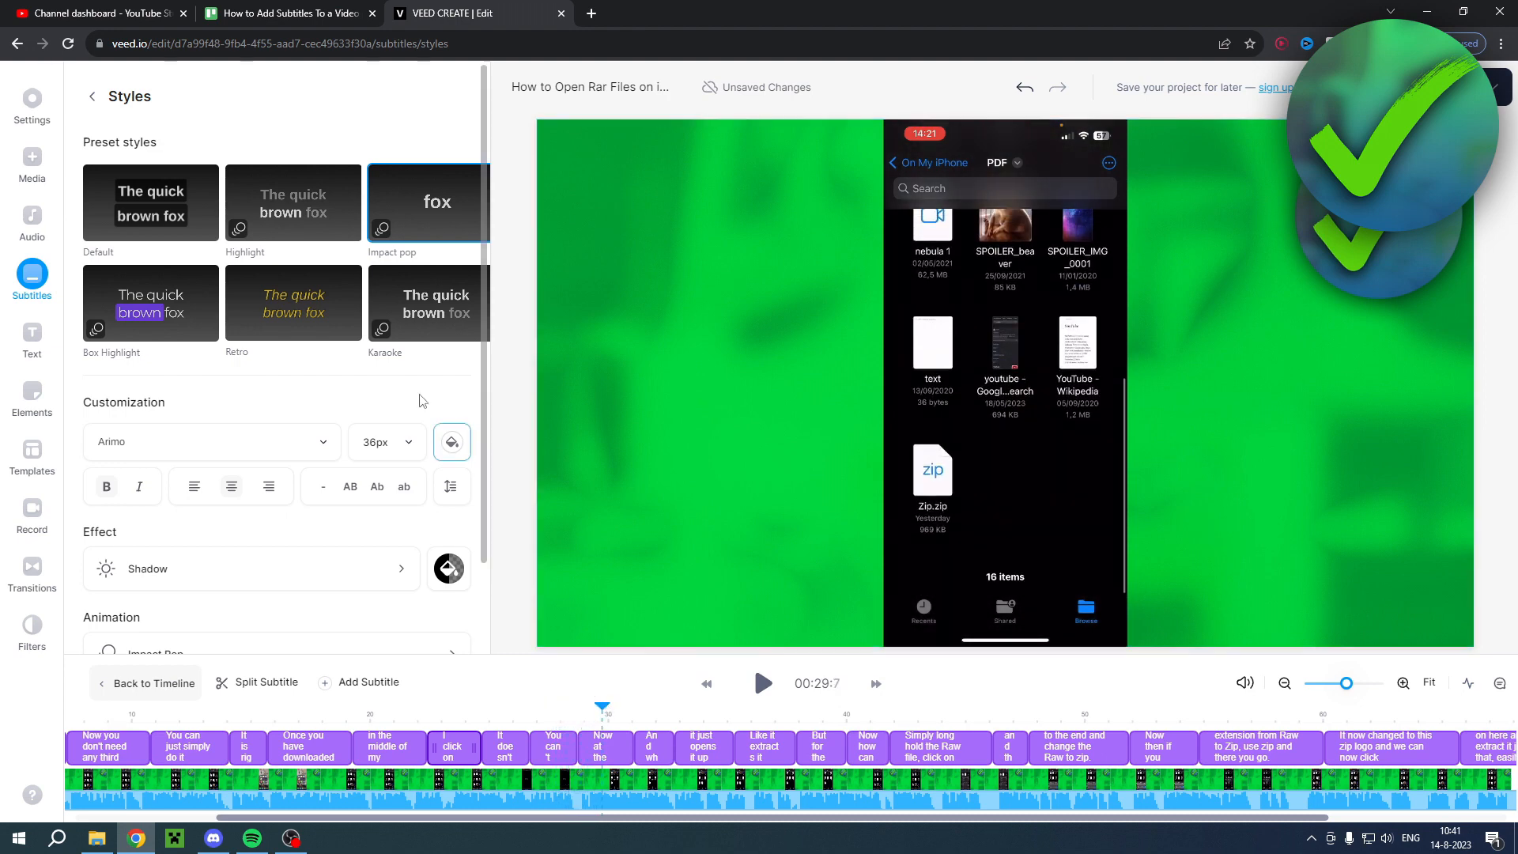
left_click(435, 304)
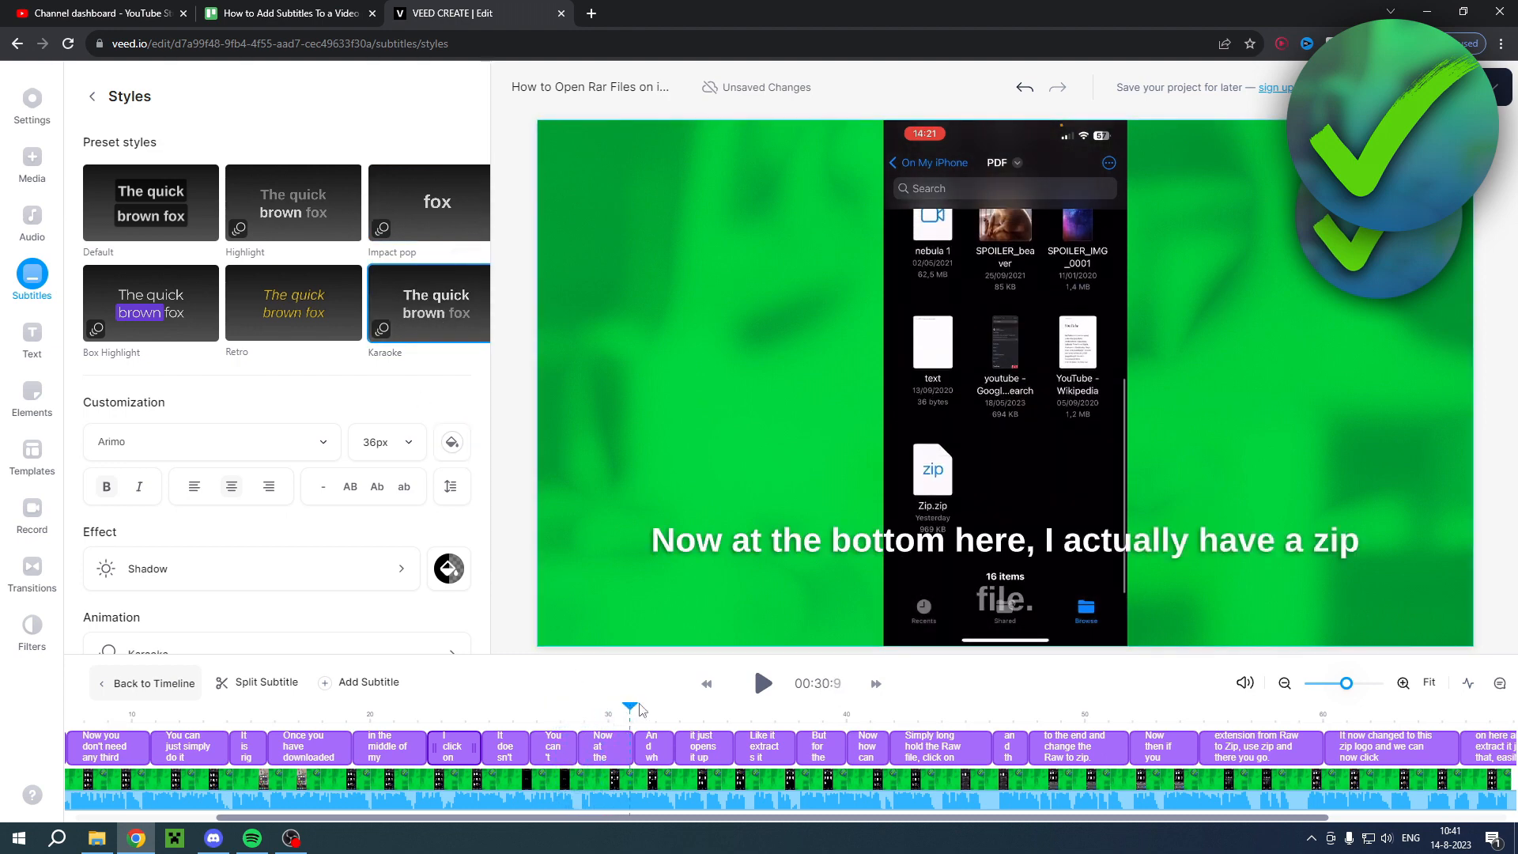
left_click(308, 314)
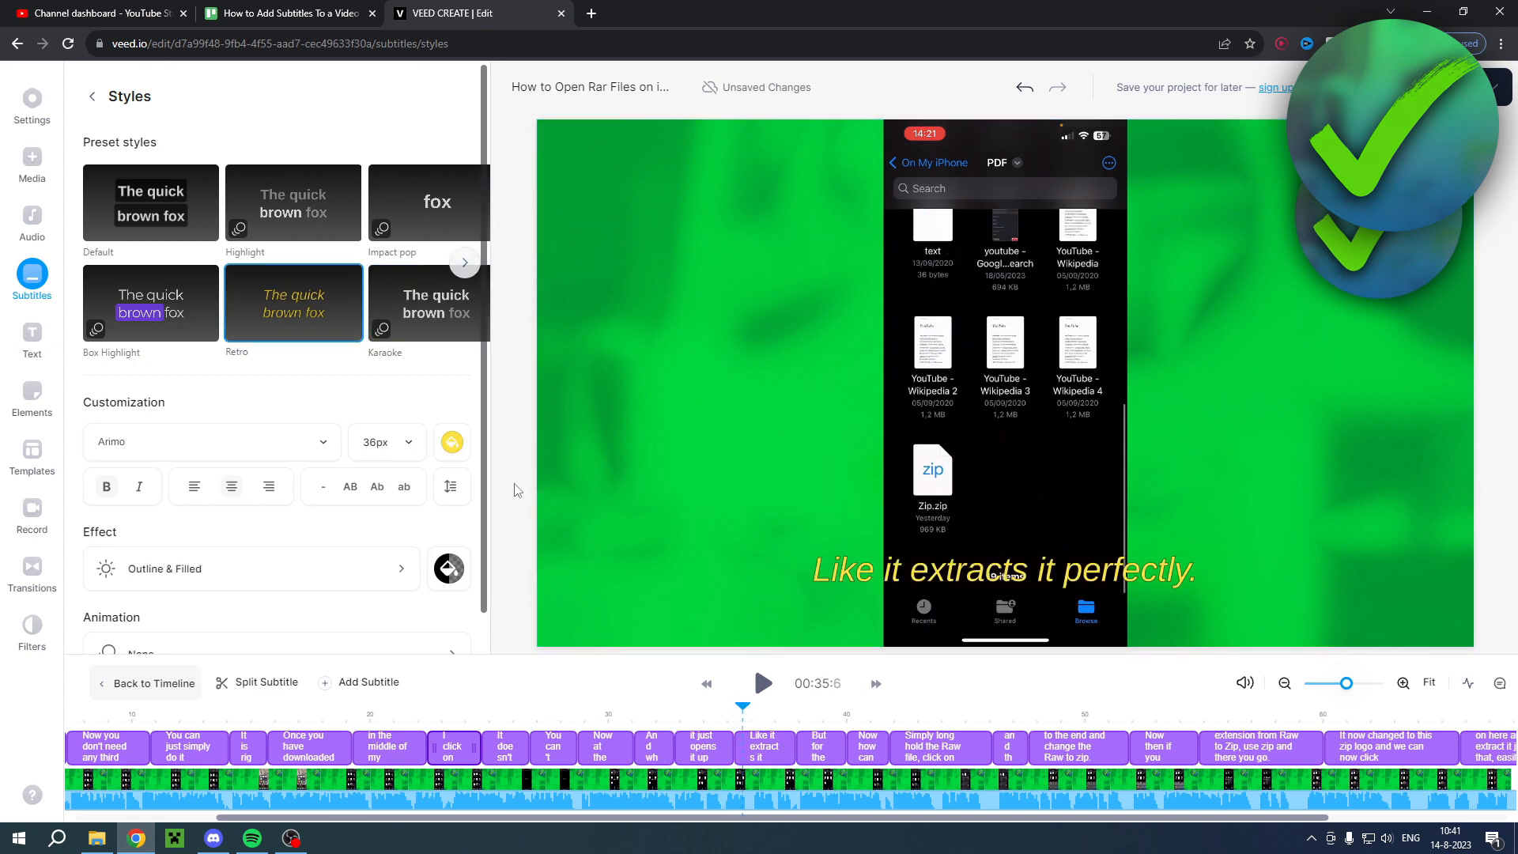
Apply the Box Highlight style, check it around 43–48 seconds, and return to the subtitle list.
left_click(151, 304)
left_click(938, 709)
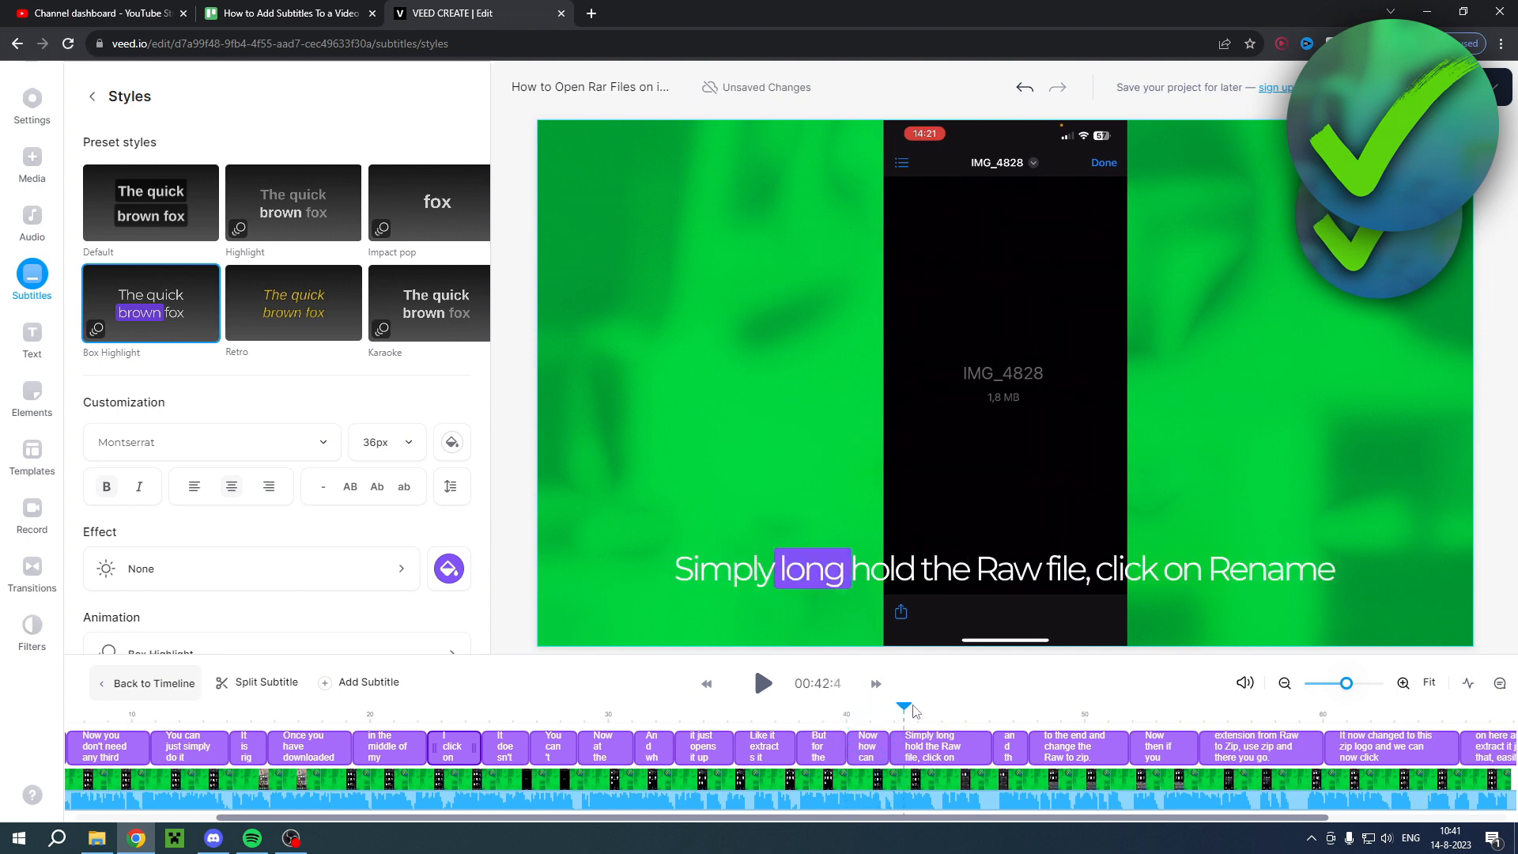
left_click_drag(937, 709, 1044, 700)
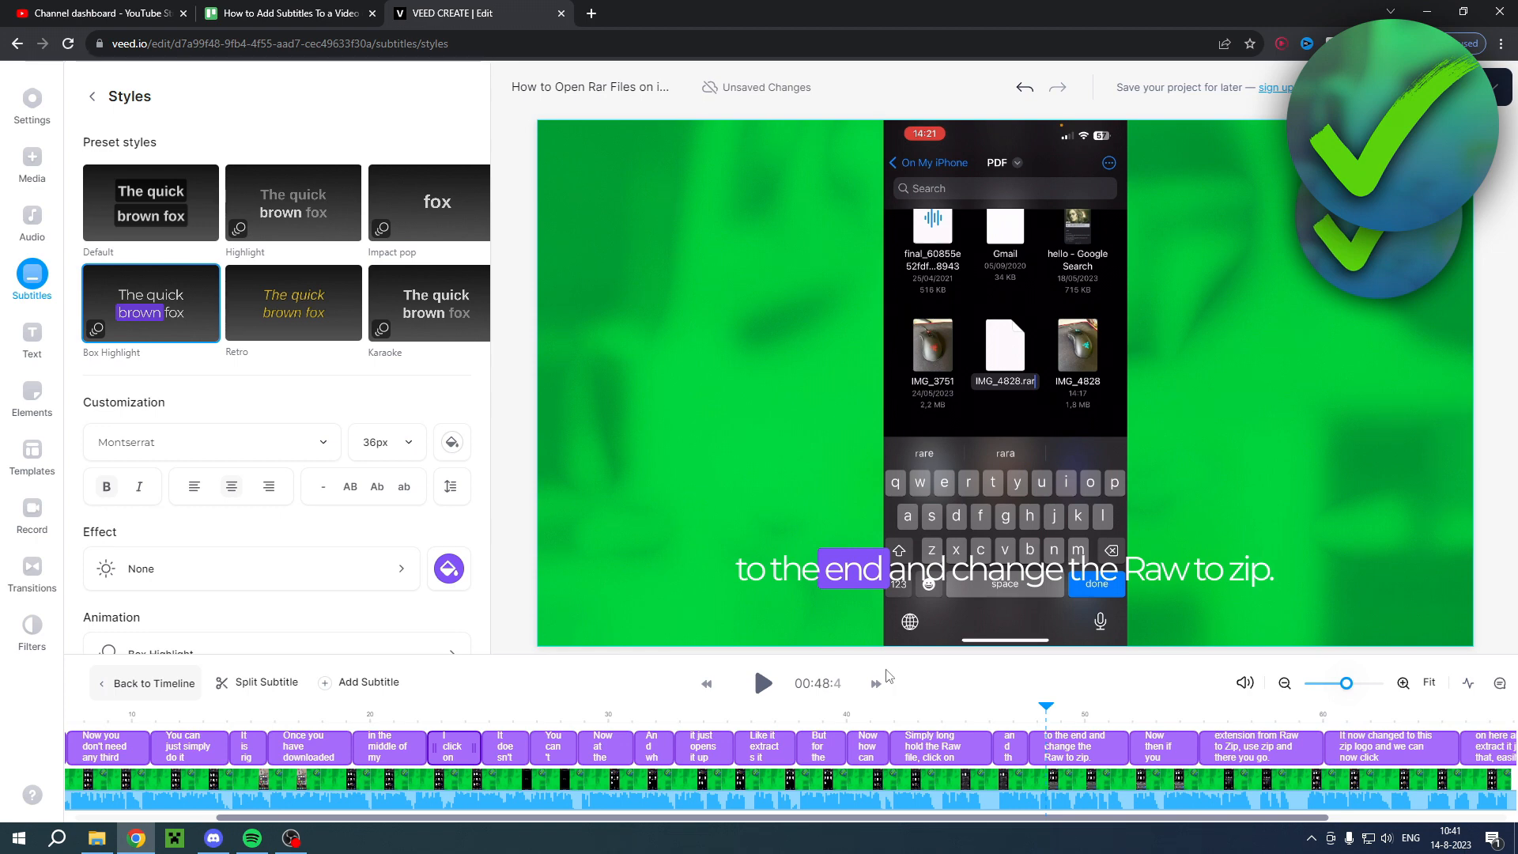
left_click(95, 97)
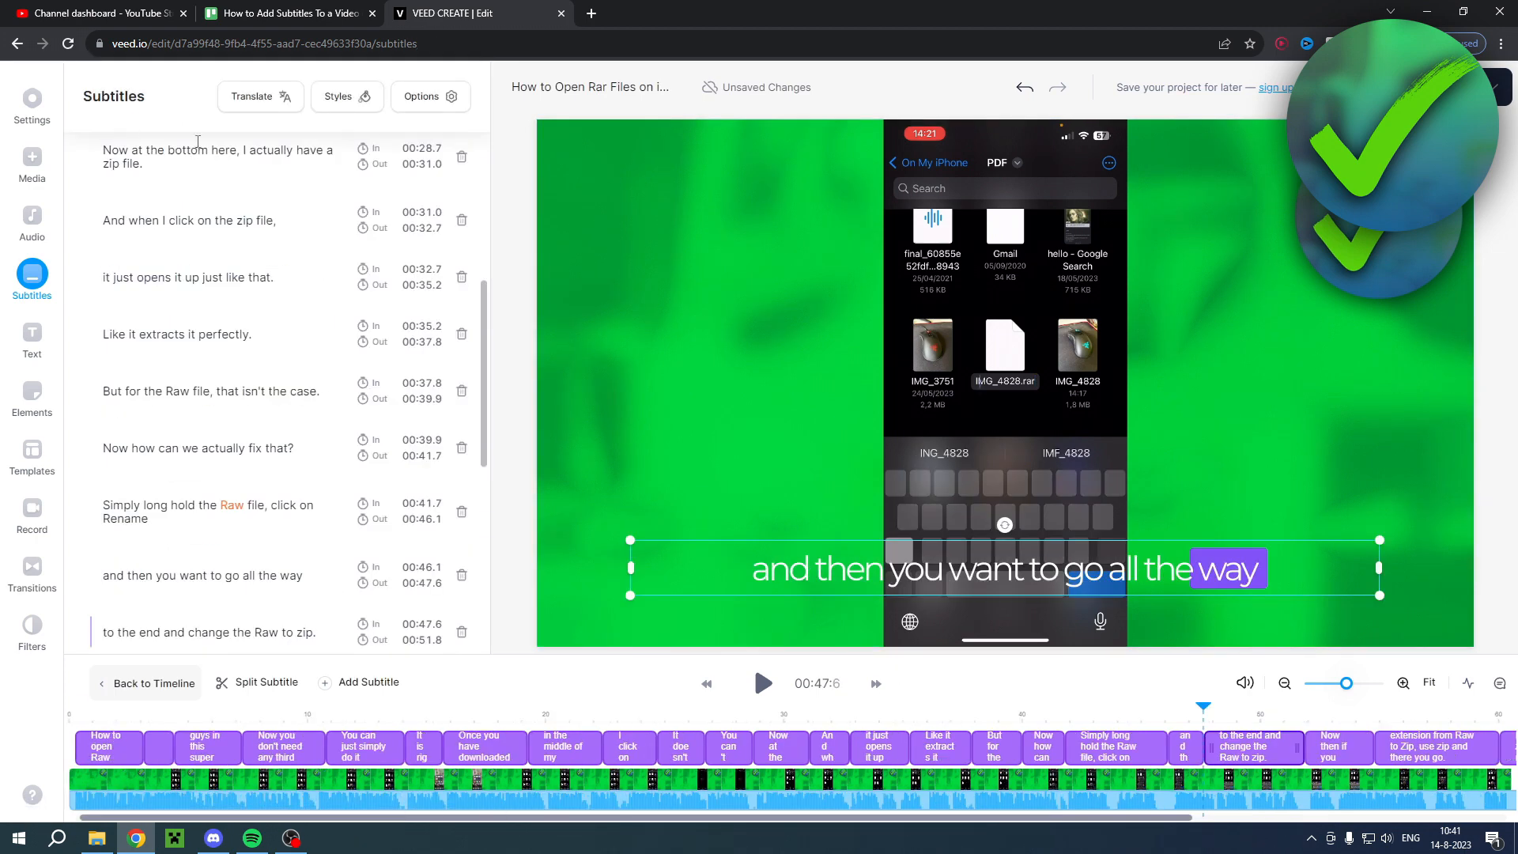
Peek at the Export panel, then select the video track at 45 seconds to show its Edit Video settings.
left_click(1471, 87)
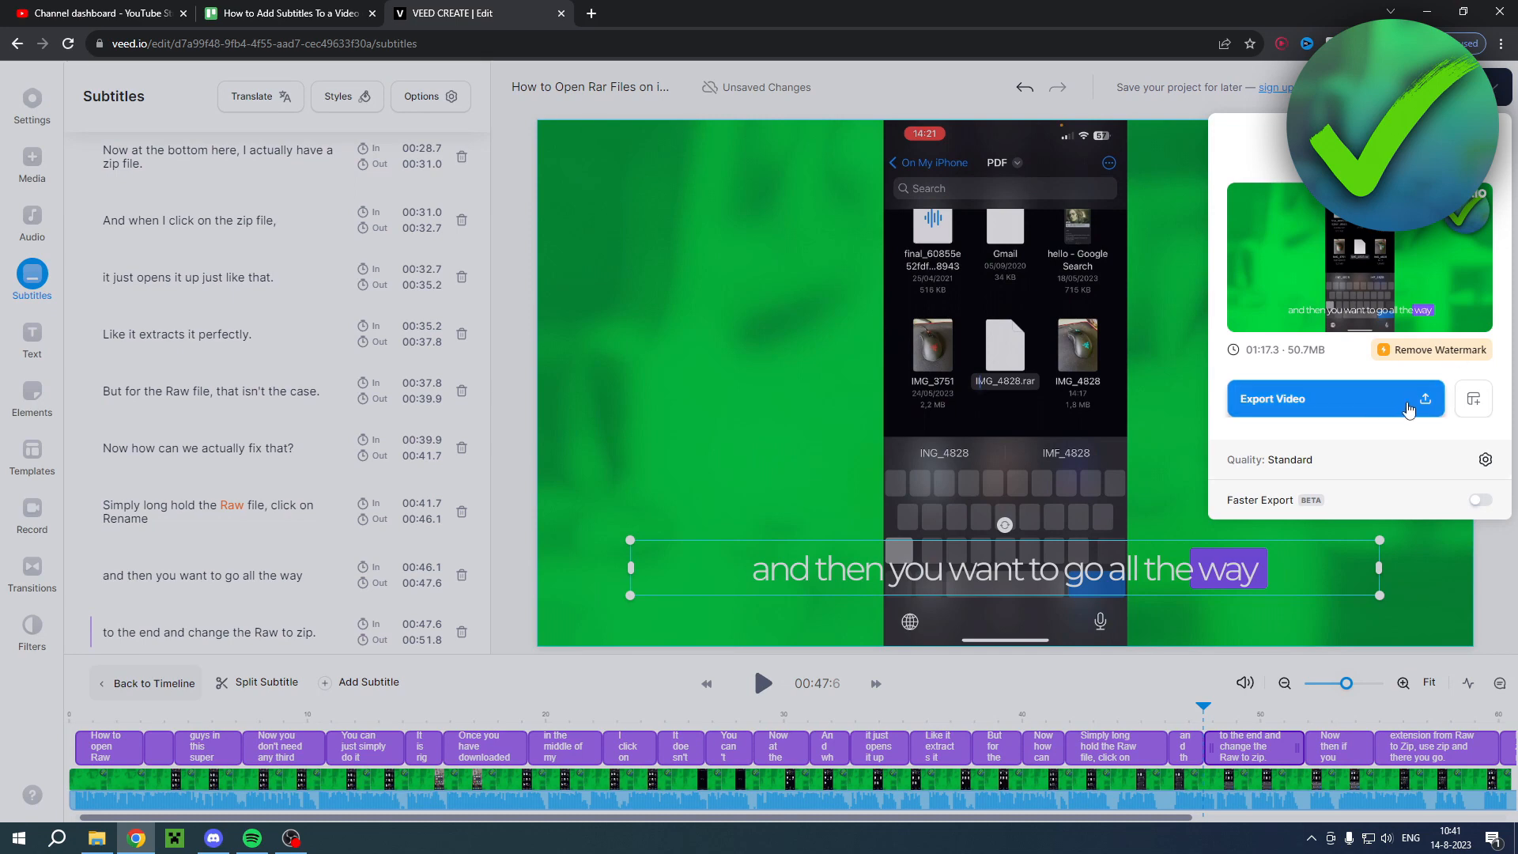
left_click(1097, 151)
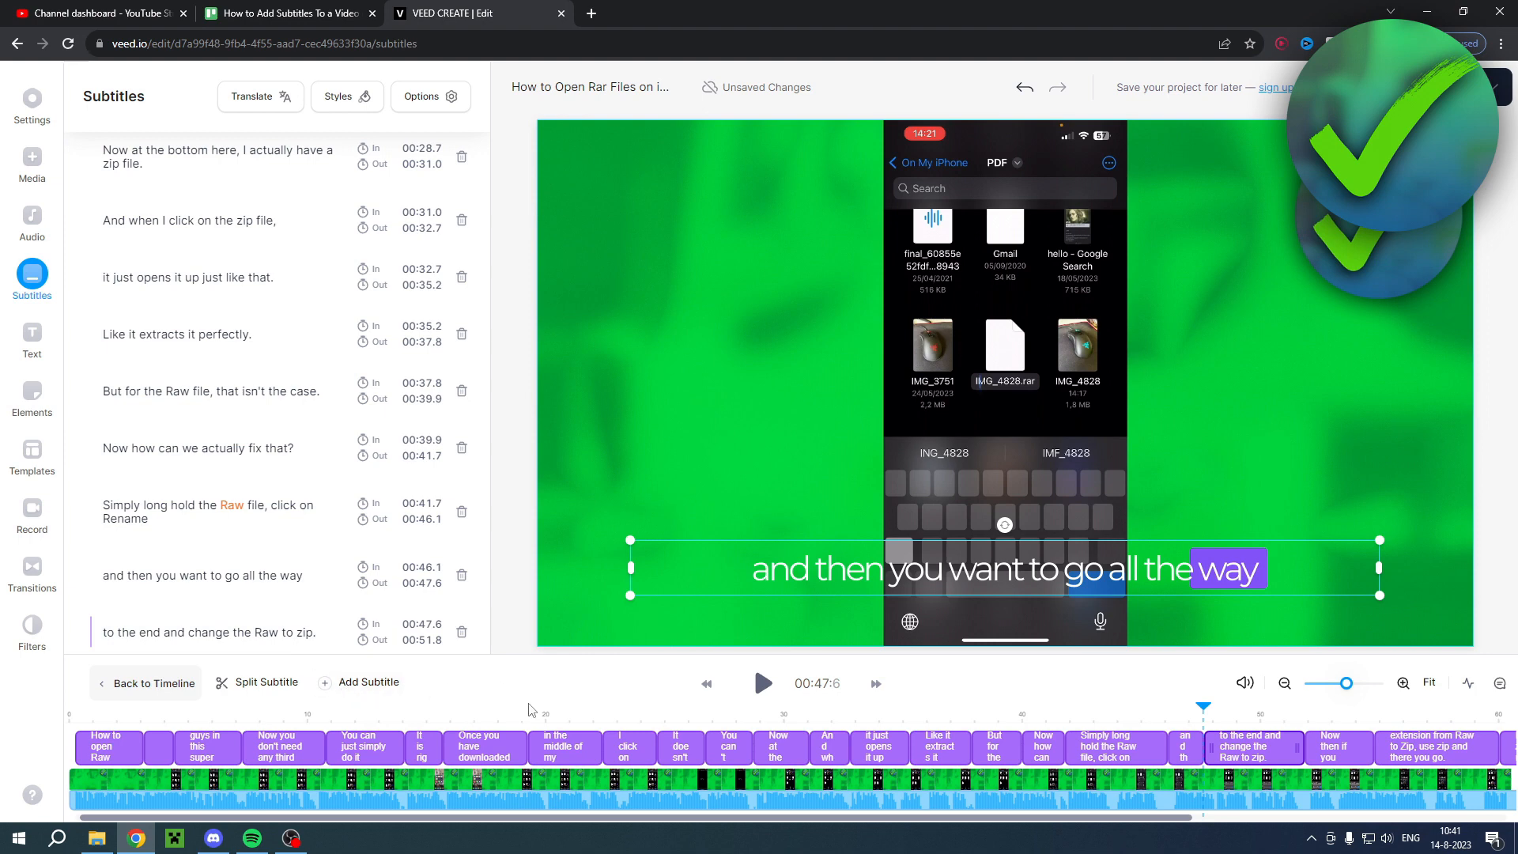
left_click(1147, 715)
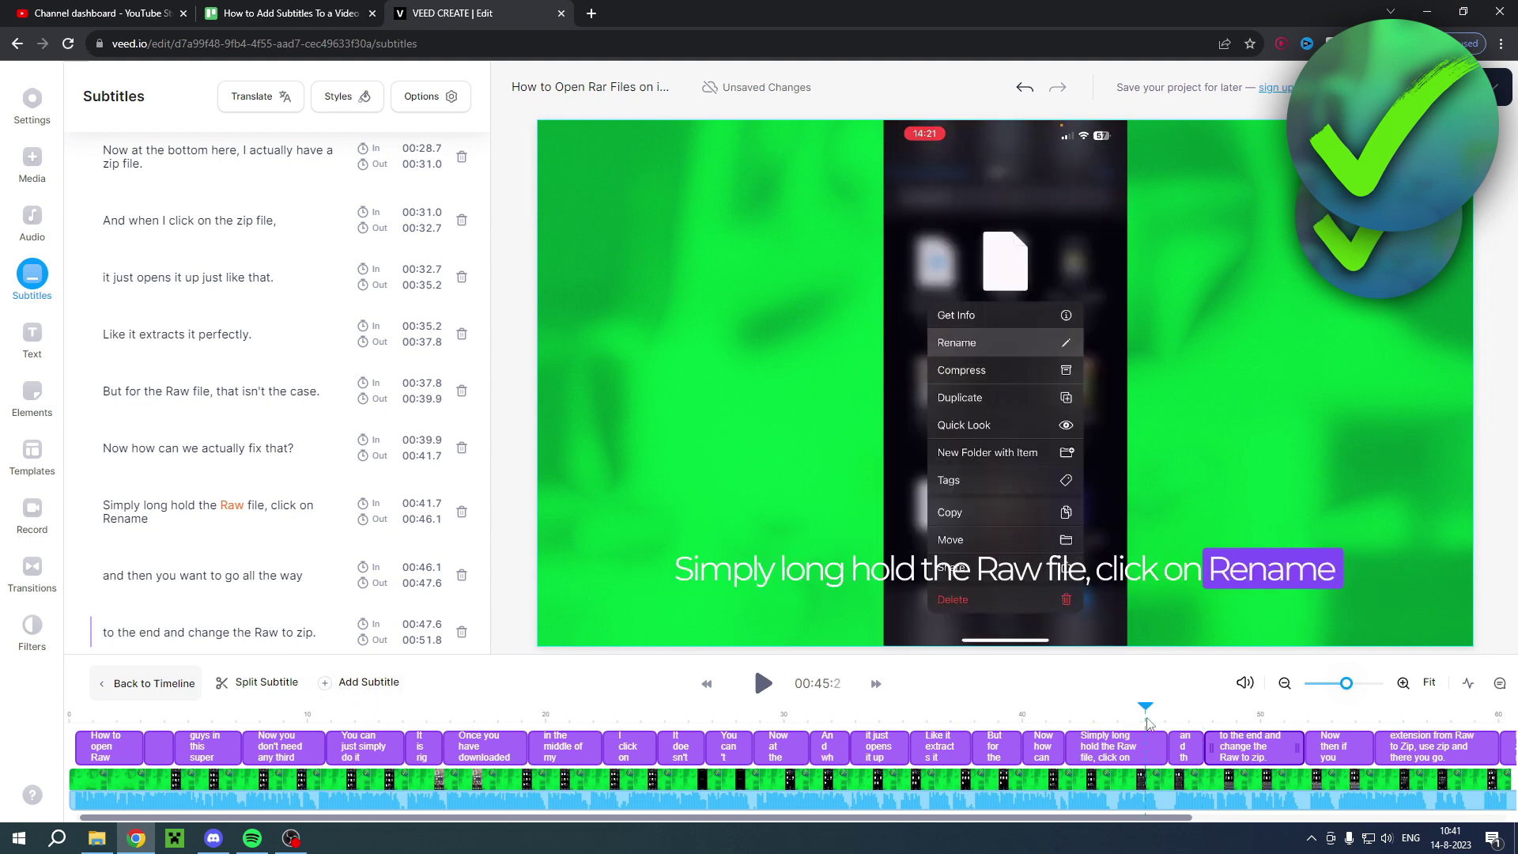
left_click(1126, 789)
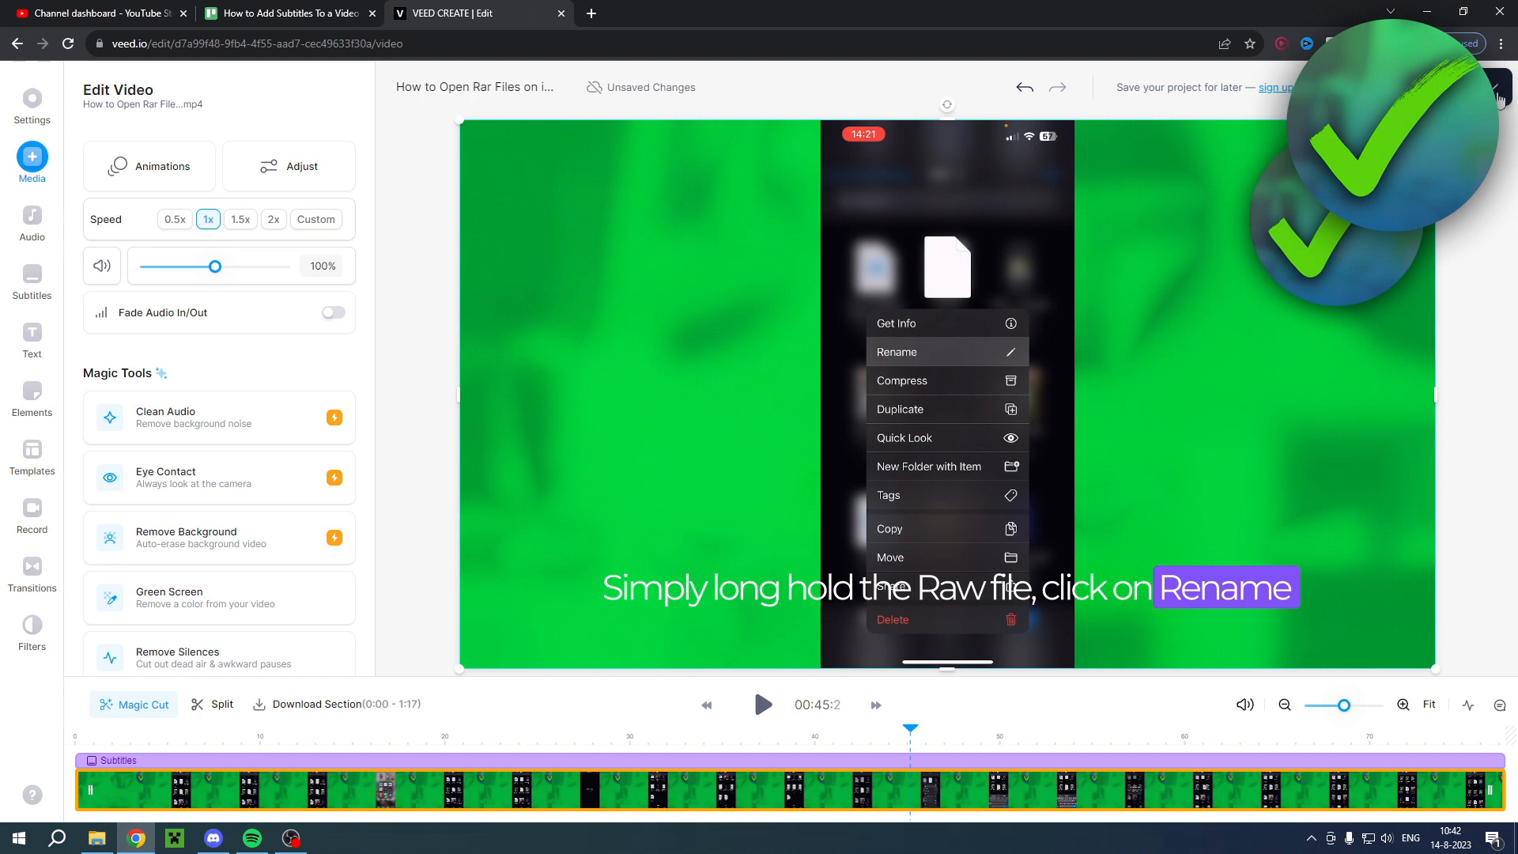
Export the subtitled video and play it muted on the share page, skipping ahead.
left_click(1499, 97)
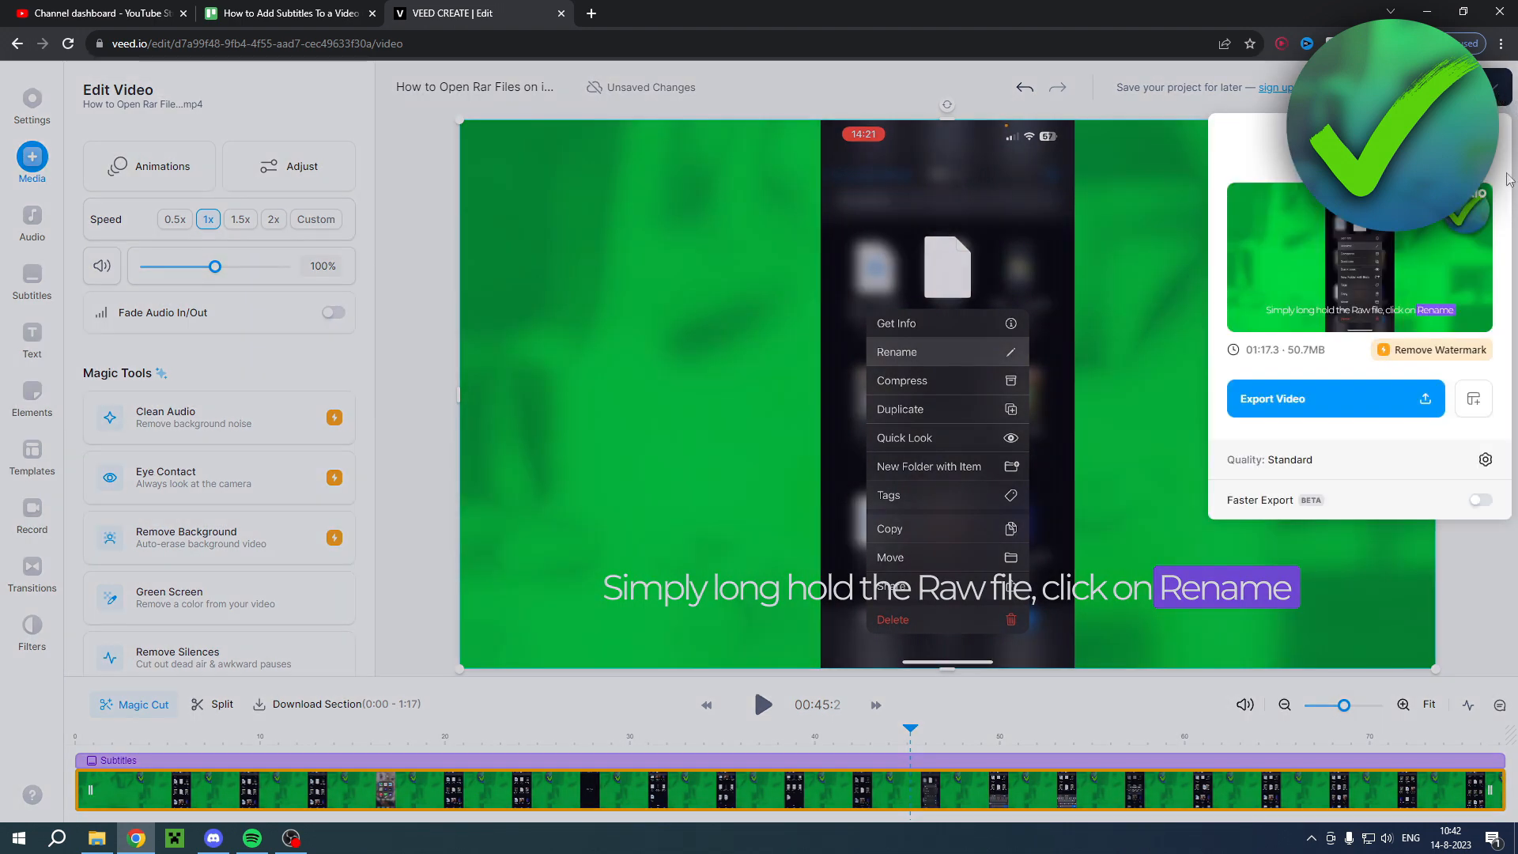
left_click(1342, 402)
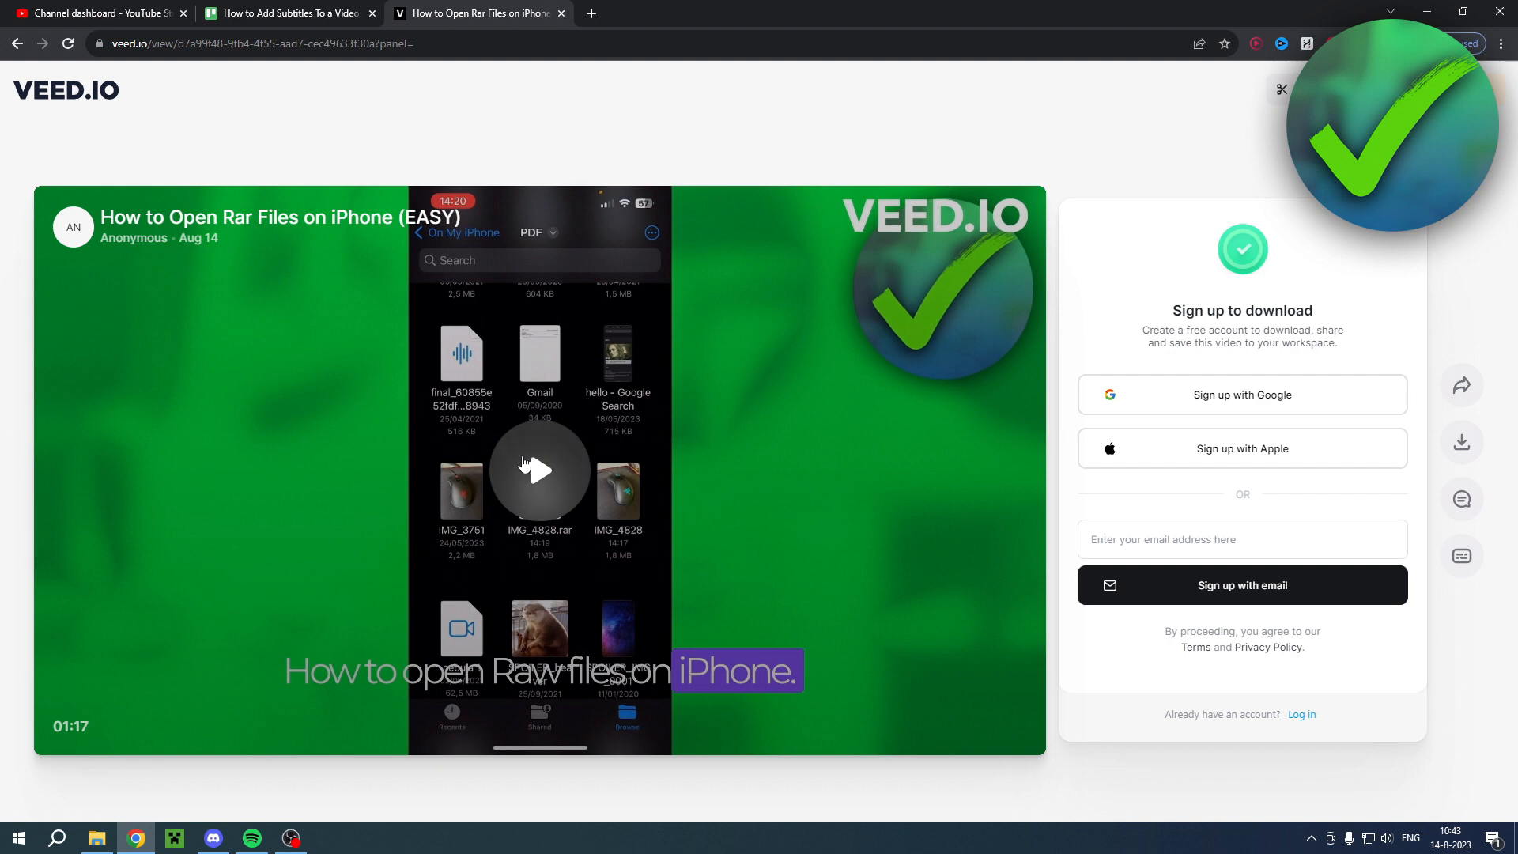
left_click(540, 470)
left_click(99, 731)
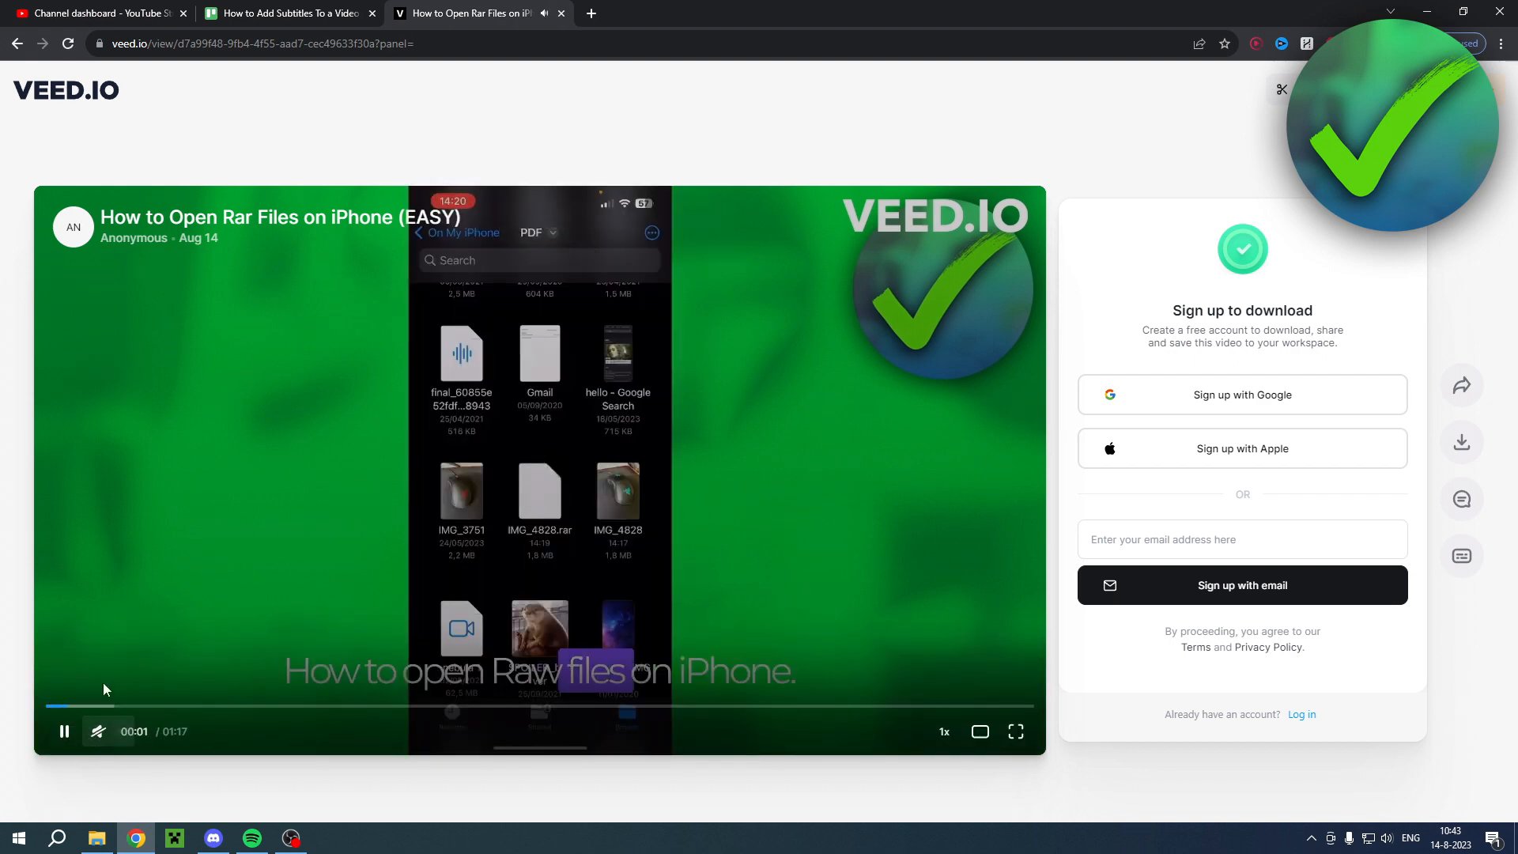
left_click(140, 707)
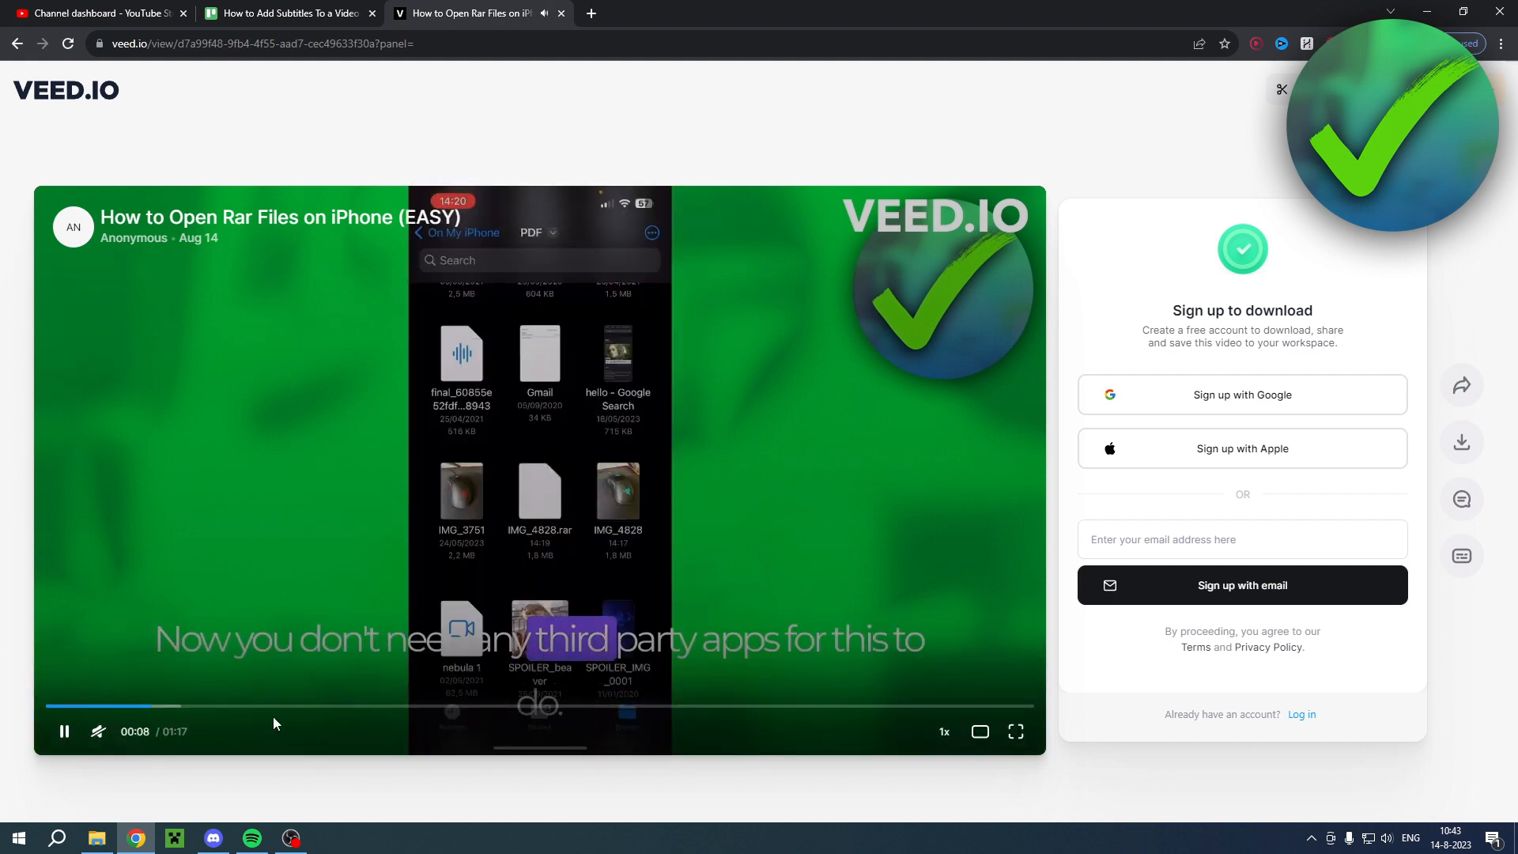